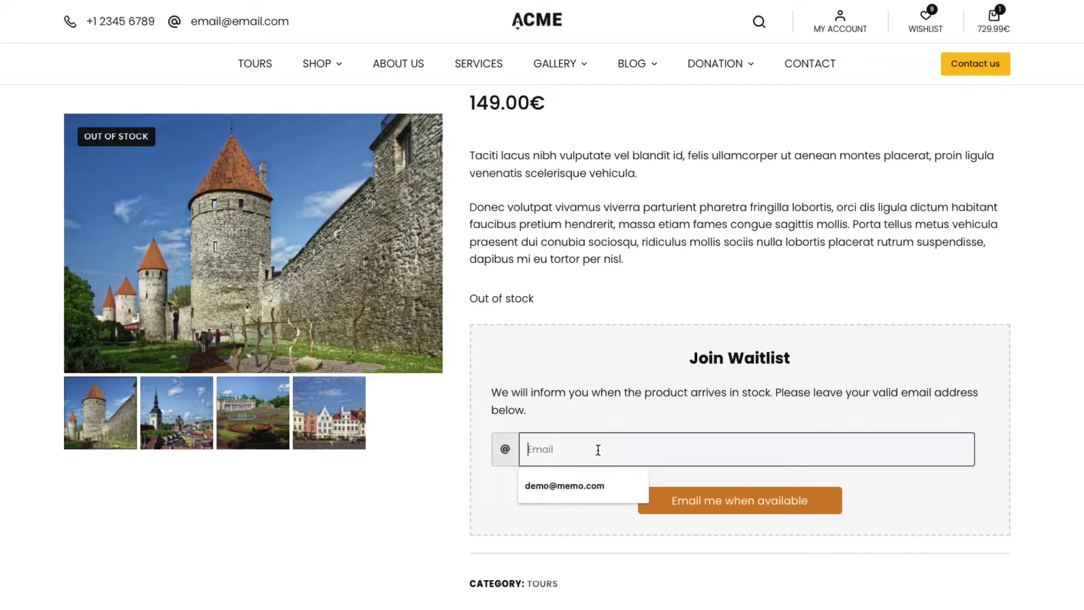
Join the waitlist for the out-of-stock tour using the suggested email address
{"action": "left_click", "coordinate": [569, 485]}
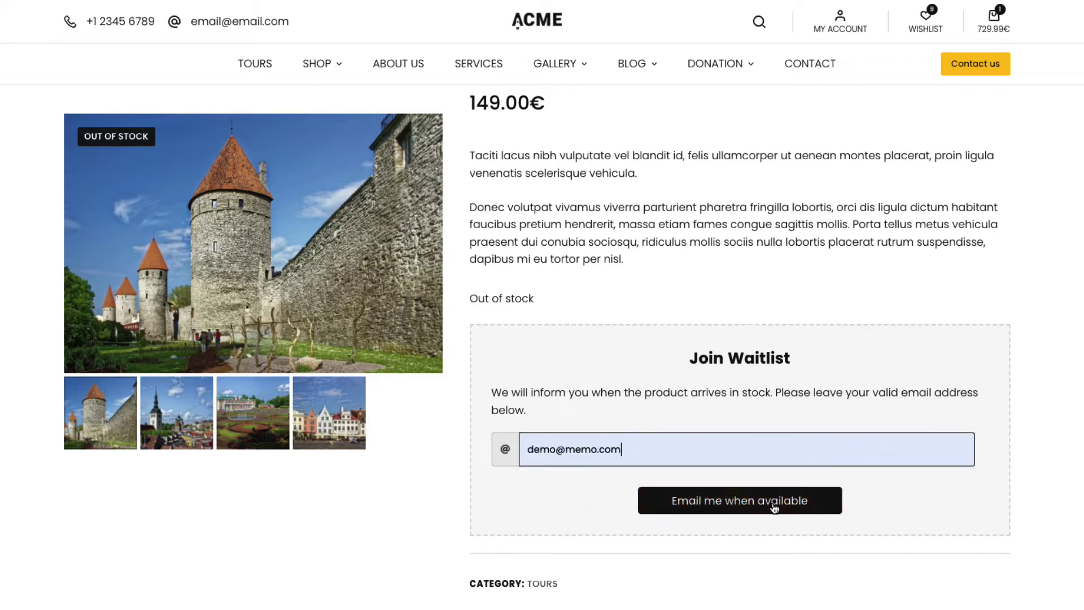
{"action": "left_click", "coordinate": [741, 507]}
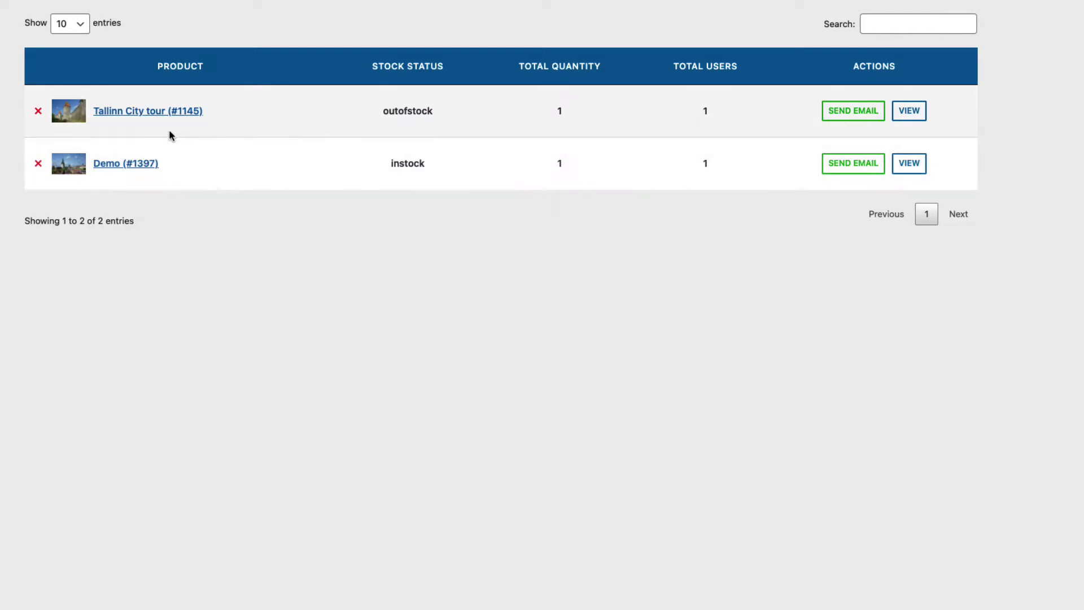
View the waitlisted users for the Tallinn City tour, then send that product's back-in-stock email from the product list
{"action": "left_click", "coordinate": [909, 111]}
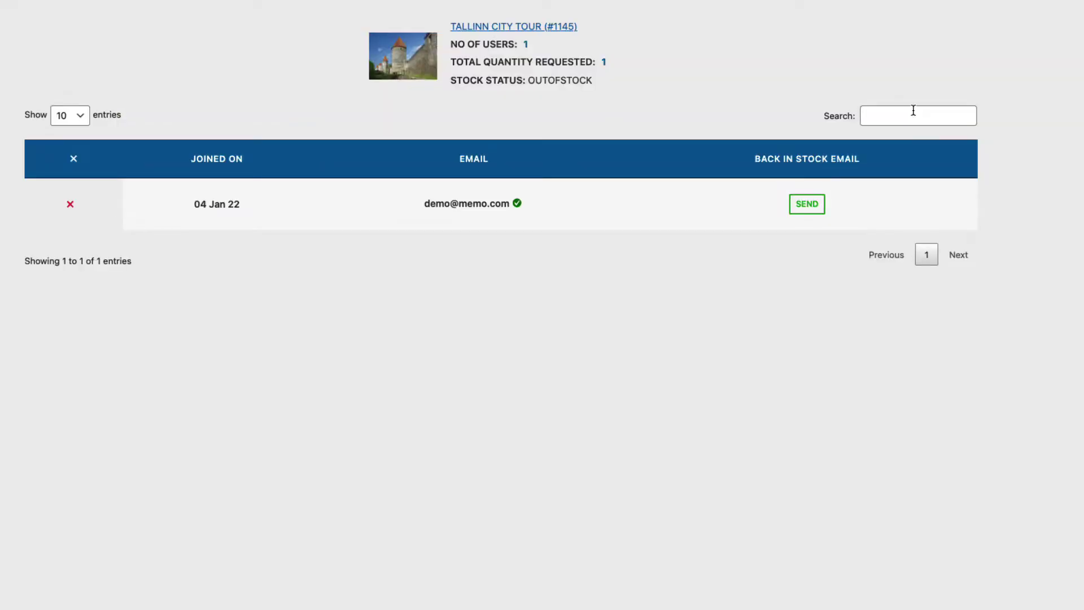
{"action": "key", "text": "alt+Left"}
{"action": "left_click", "coordinate": [851, 112]}
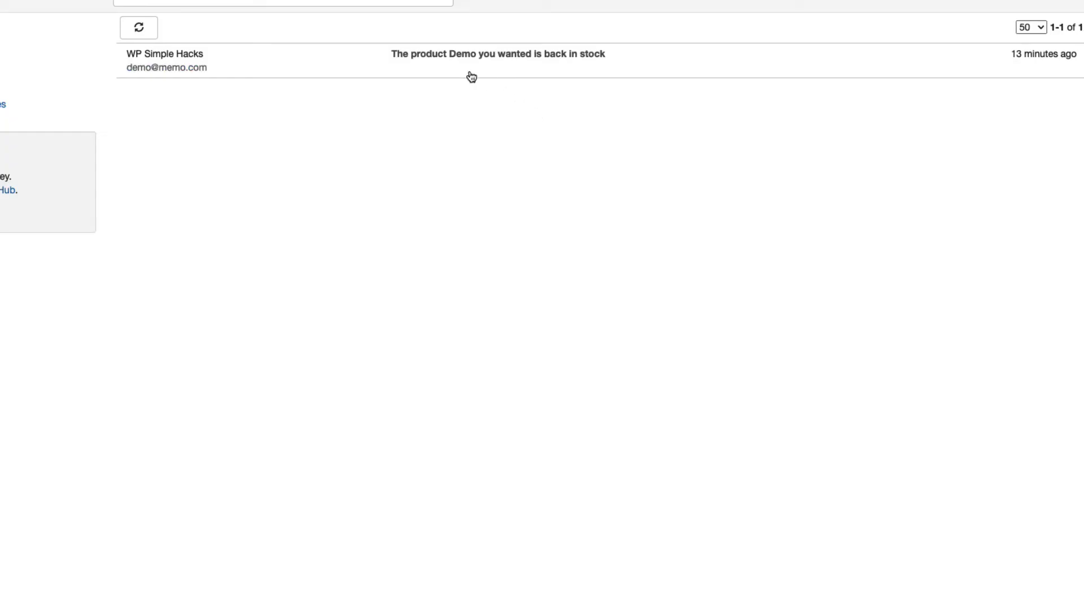
Open the received back-in-stock email for the Demo product and follow its Buy Now link
{"action": "left_click", "coordinate": [536, 62]}
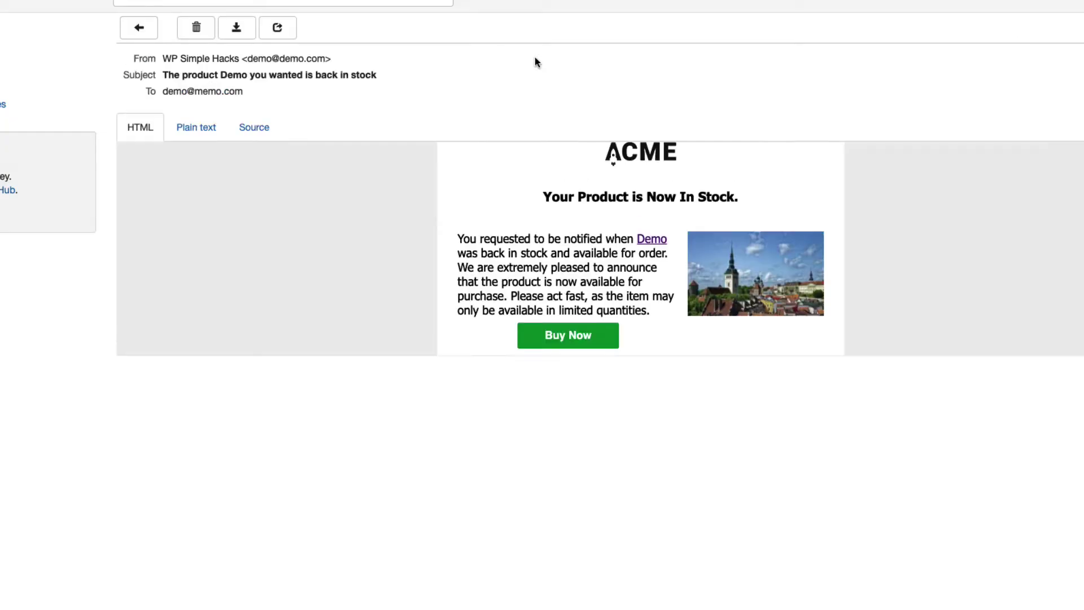
{"action": "left_click", "coordinate": [560, 338]}
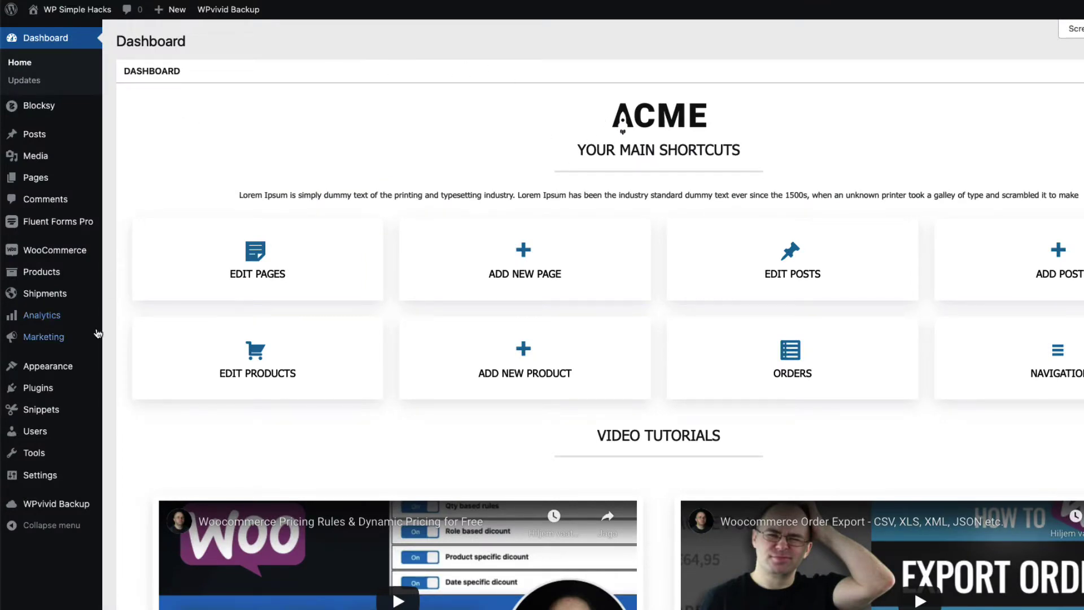
Install and activate the Waitlist Woocommerce ( Back in stock notifier ) plugin by xootix
{"action": "mouse_move", "coordinate": [86, 399]}
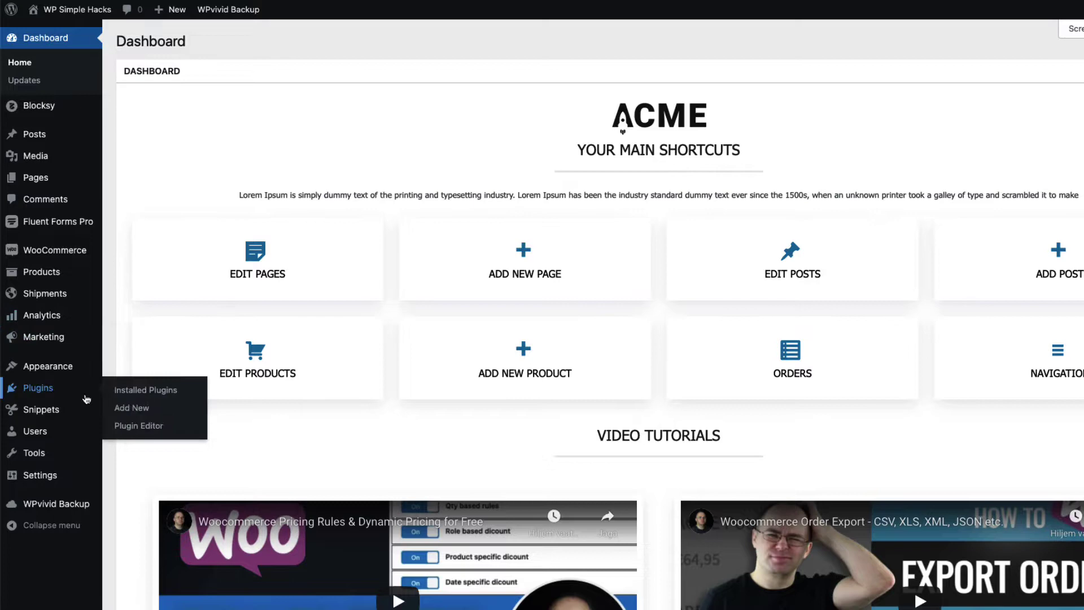
{"action": "left_click", "coordinate": [120, 409]}
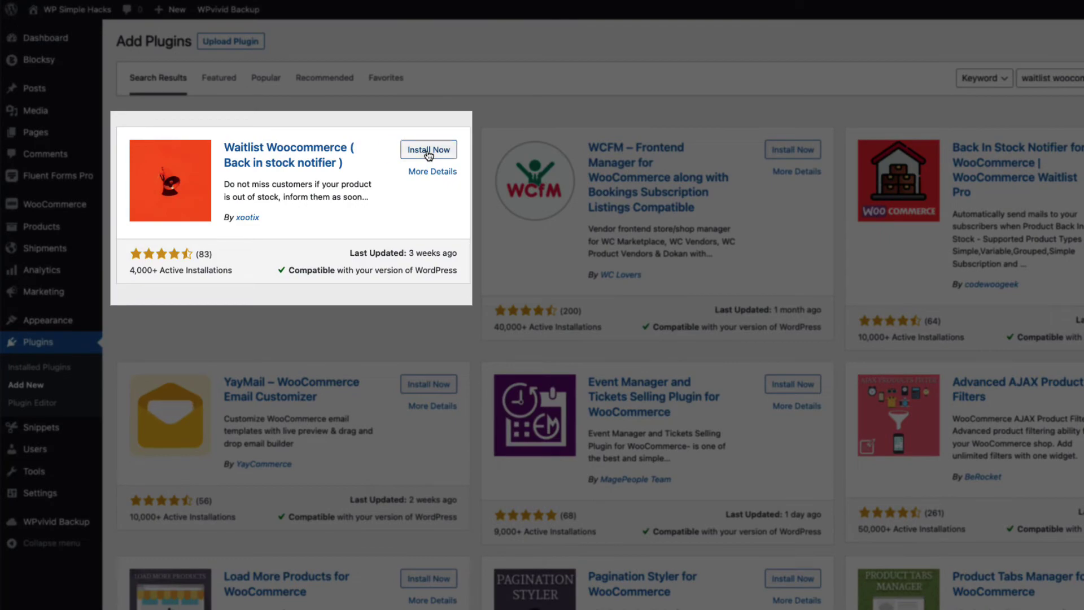
{"action": "left_click", "coordinate": [427, 152]}
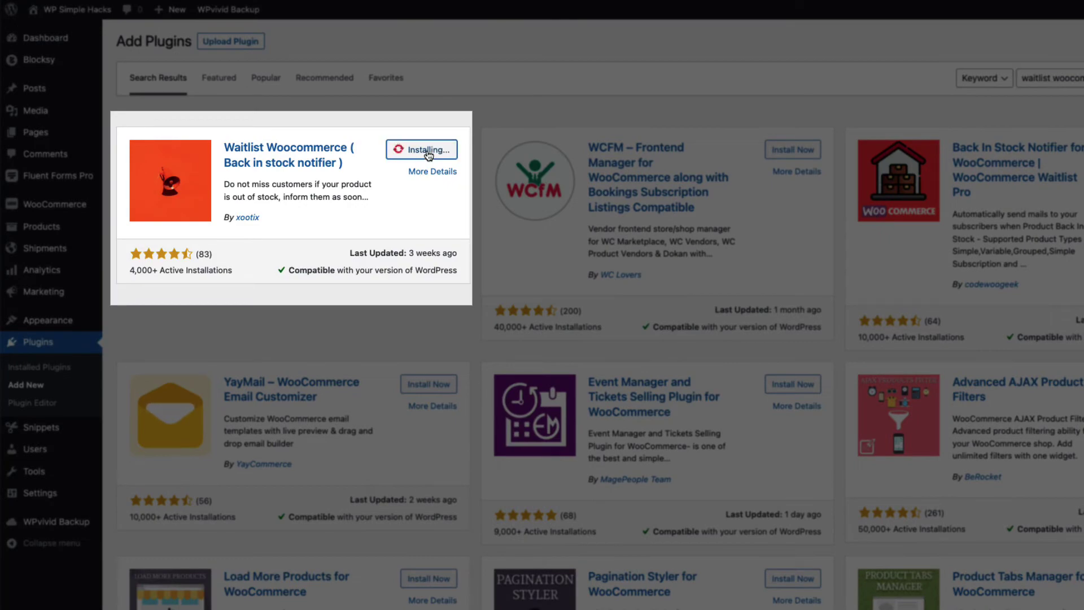
{"action": "left_click", "coordinate": [433, 150]}
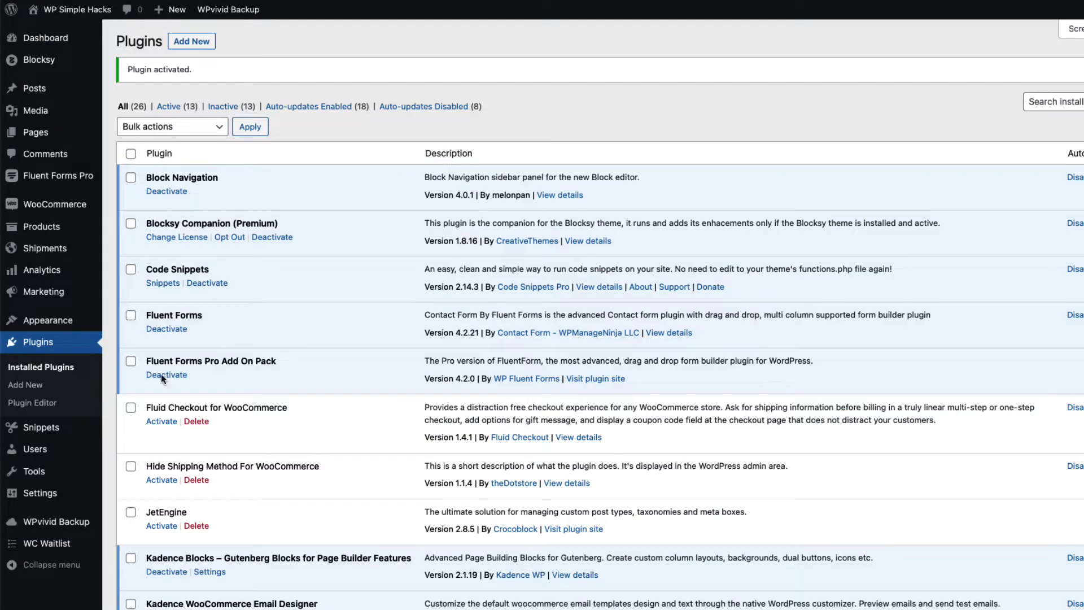
Open the WC Waitlist settings and review the available waitlist form types, keeping Popup
{"action": "mouse_move", "coordinate": [52, 552]}
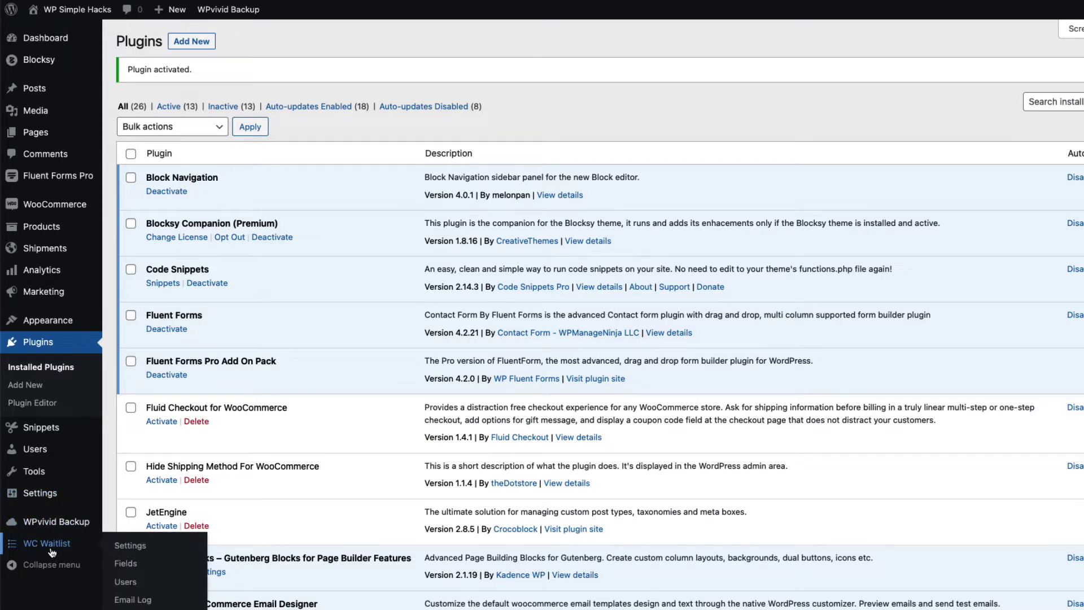
{"action": "left_click", "coordinate": [130, 547]}
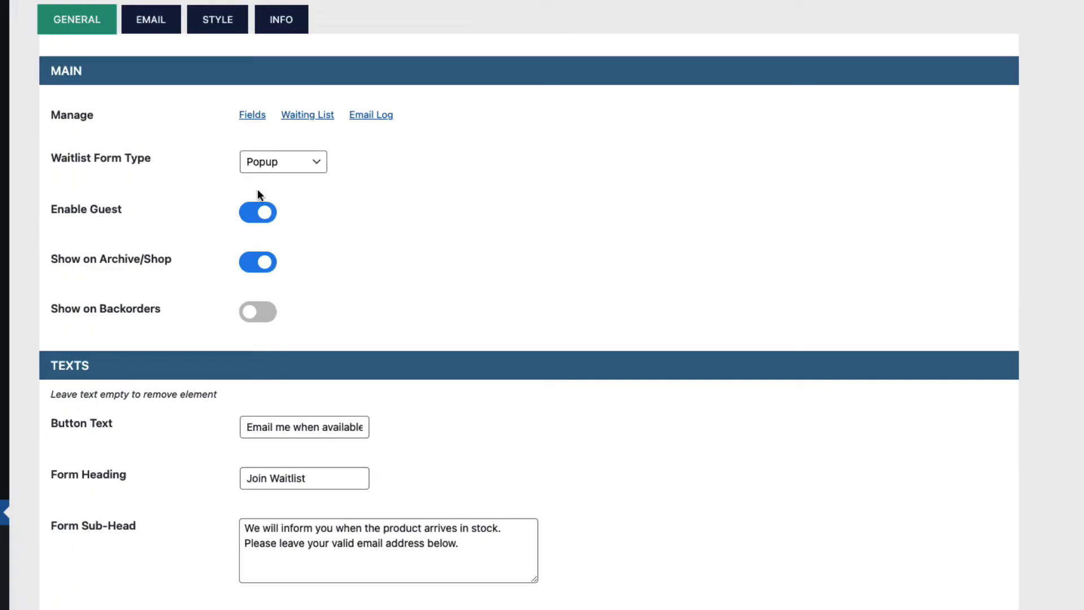
{"action": "left_click", "coordinate": [274, 165]}
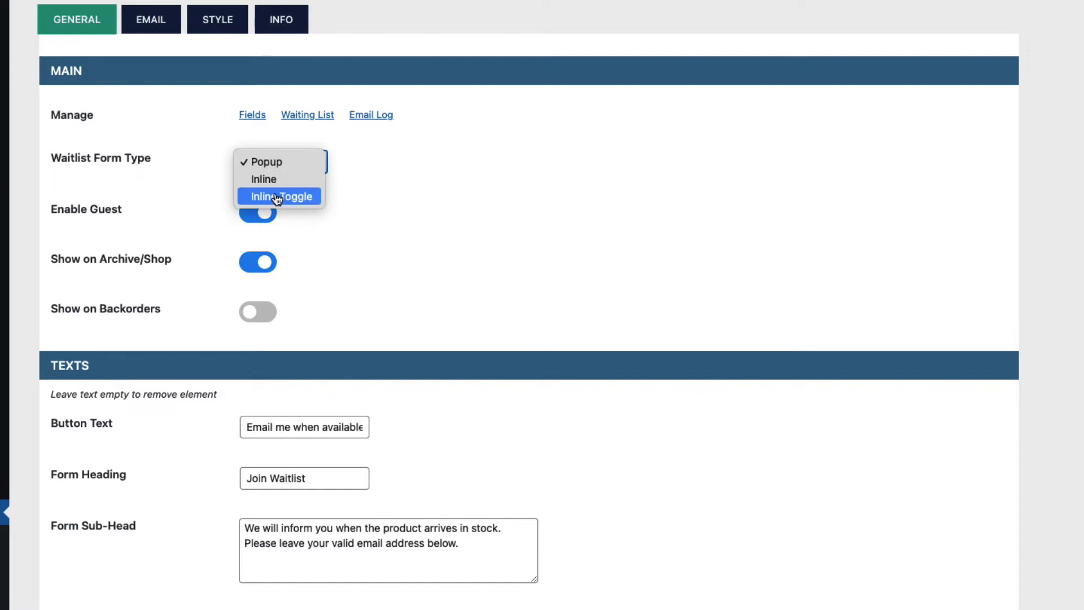
{"action": "left_click", "coordinate": [427, 171]}
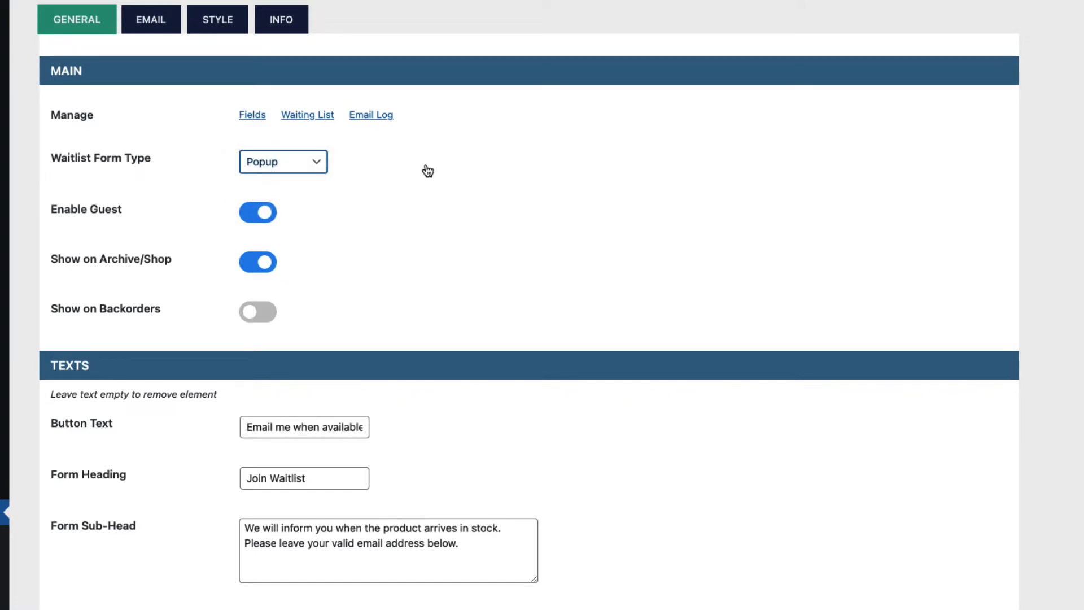
{"action": "left_click", "coordinate": [442, 197]}
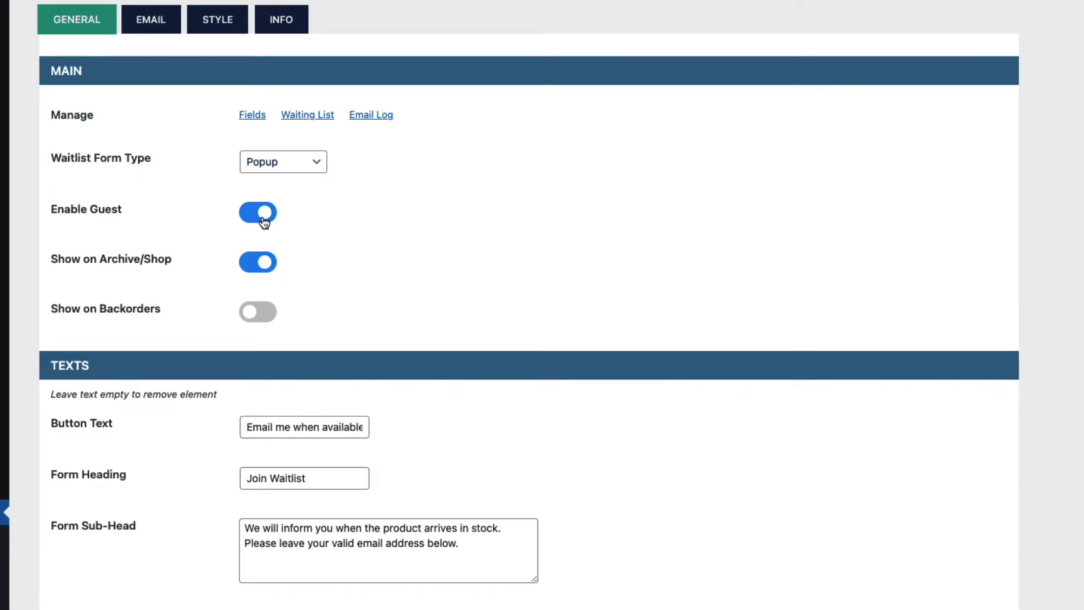
Turn off Show on Archive/Shop, turn on Show on Backorders, and save the general waitlist settings
{"action": "left_click", "coordinate": [250, 267]}
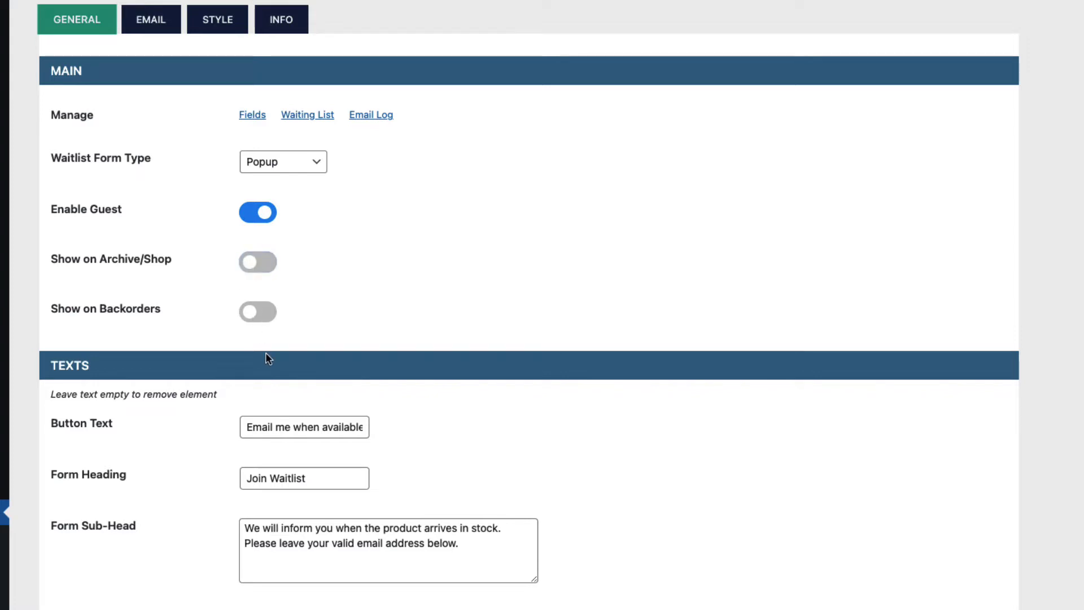
{"action": "left_click", "coordinate": [261, 311]}
{"action": "scroll", "coordinate": [459, 290], "scroll_direction": "down", "scroll_amount": 3}
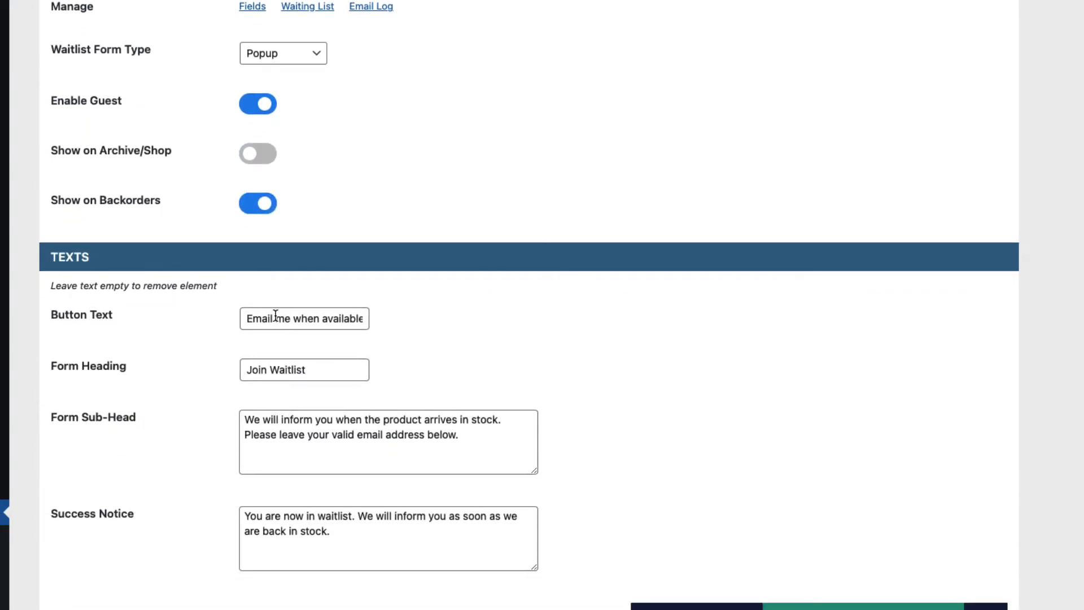
{"action": "left_click_drag", "start_coordinate": [317, 371], "coordinate": [235, 375]}
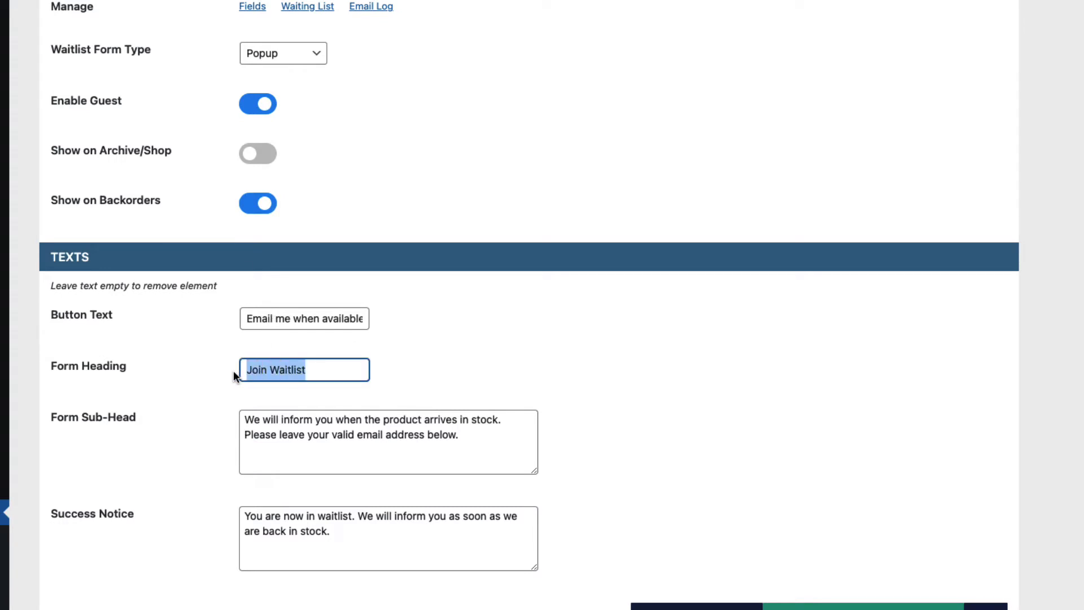
{"action": "left_click", "coordinate": [630, 462]}
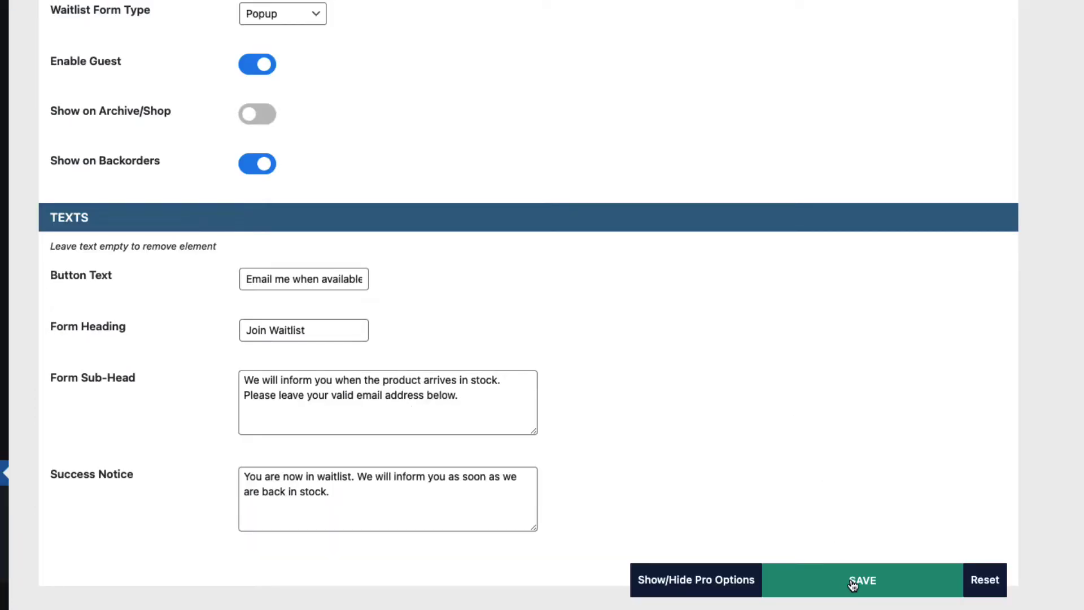
{"action": "left_click", "coordinate": [852, 582]}
Open the waitlist form fields and examine the Quantity field's settings and the field types that can be added
{"action": "scroll", "coordinate": [549, 73], "scroll_direction": "up", "scroll_amount": 2}
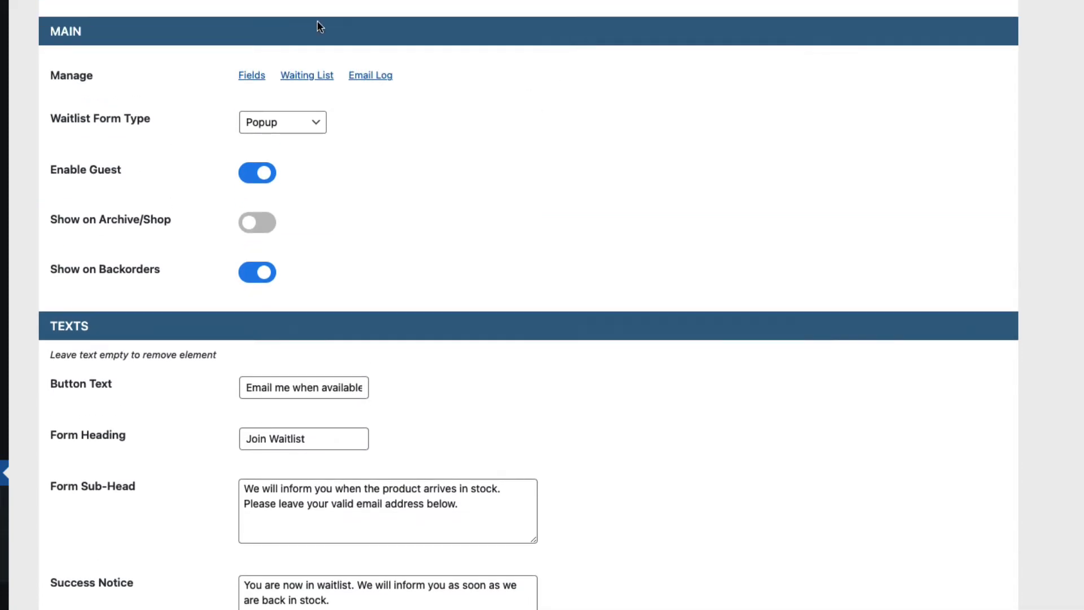
{"action": "left_click", "coordinate": [251, 77]}
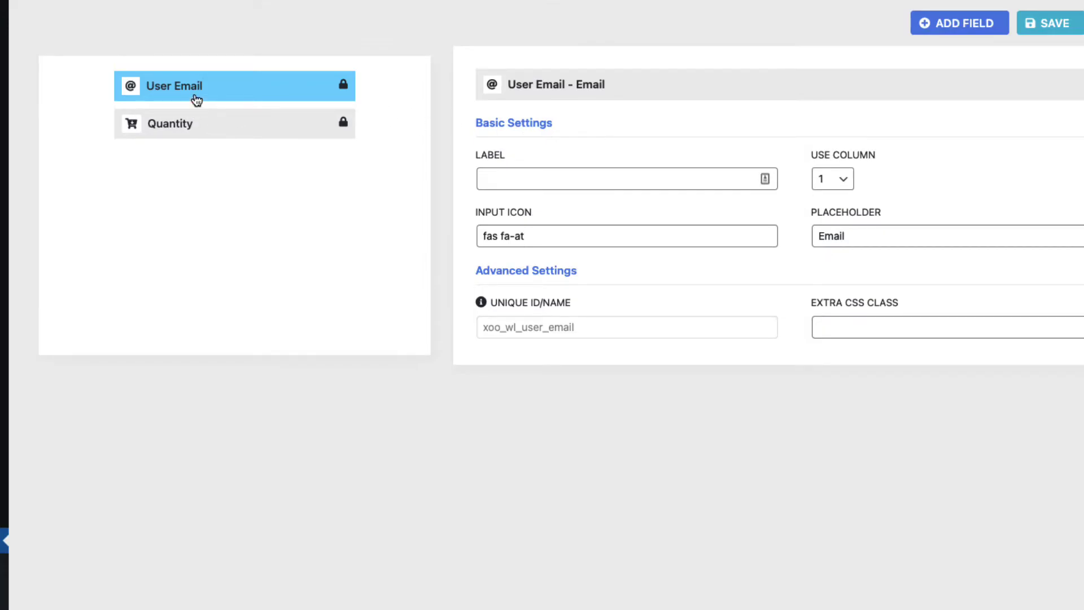
{"action": "left_click", "coordinate": [178, 123]}
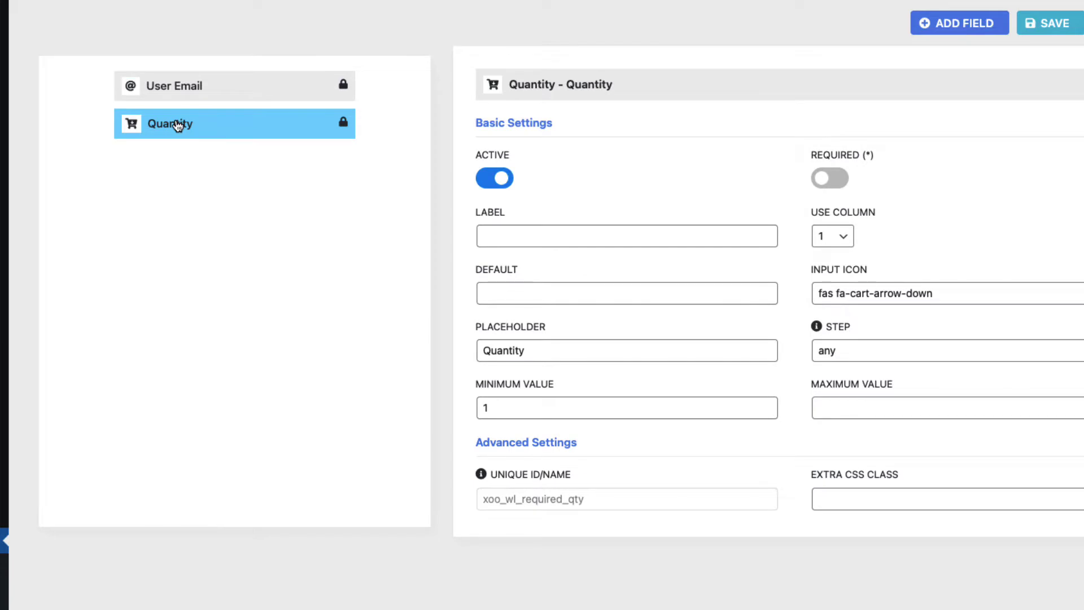
{"action": "left_click", "coordinate": [949, 24]}
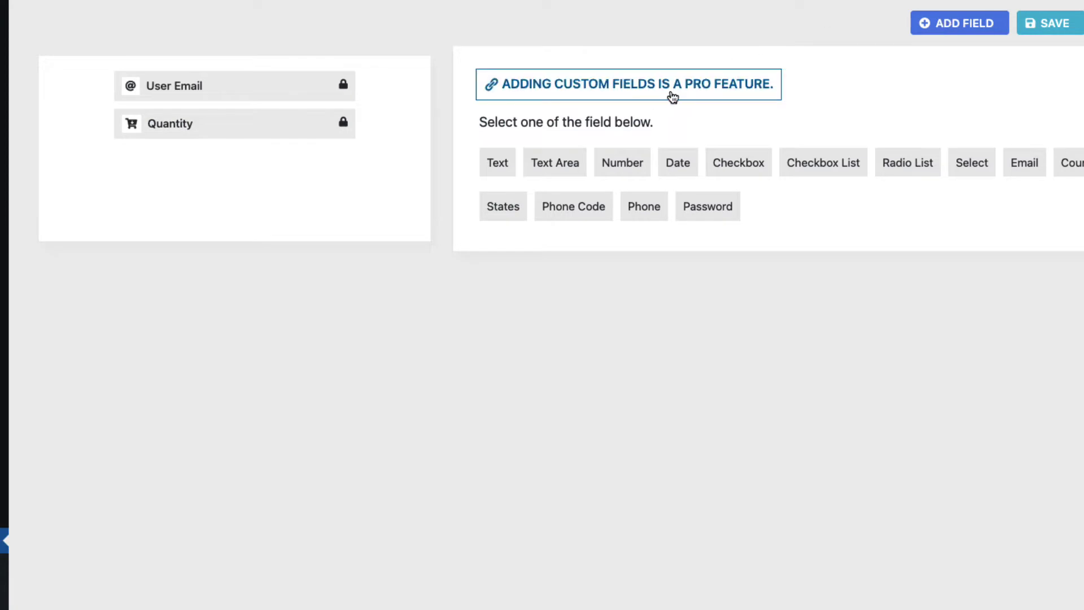
{"action": "left_click", "coordinate": [672, 97]}
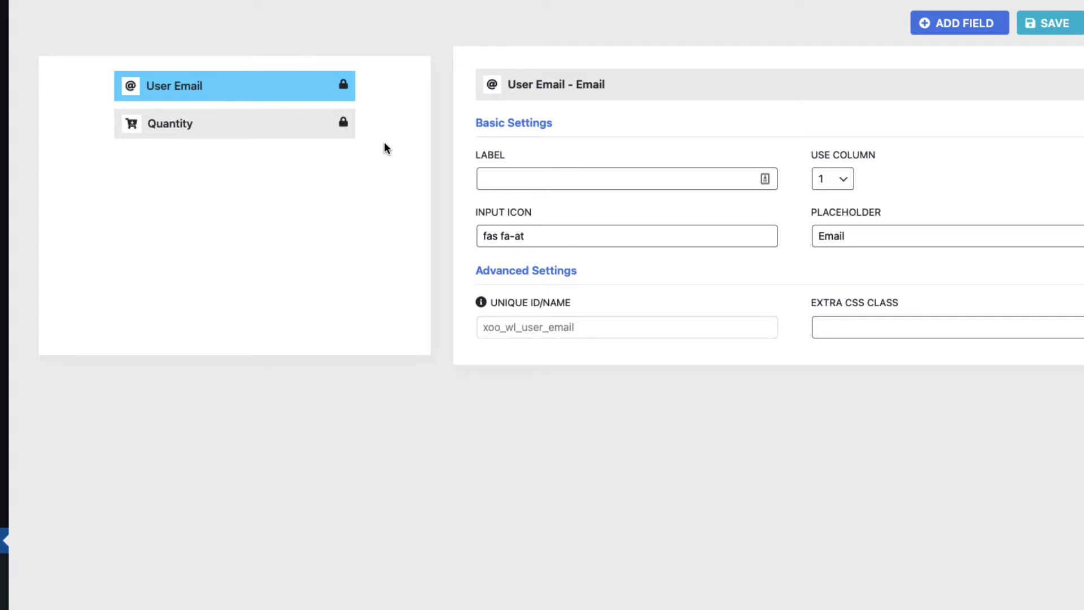
Deactivate the Quantity field of the waitlist form and save the fields
{"action": "left_click", "coordinate": [339, 128]}
{"action": "left_click", "coordinate": [494, 178]}
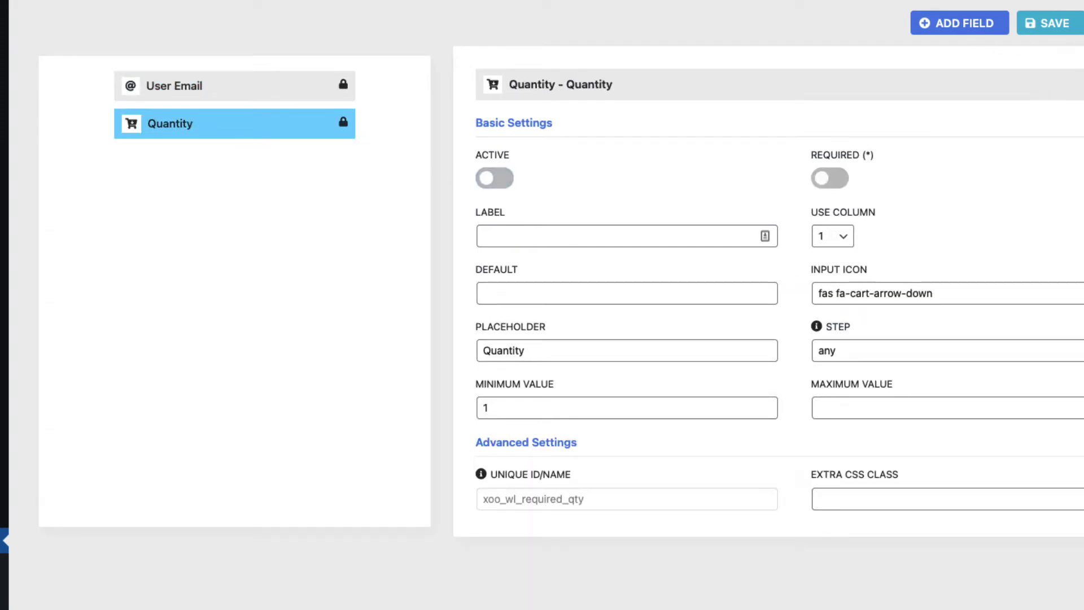
{"action": "left_click", "coordinate": [1049, 27]}
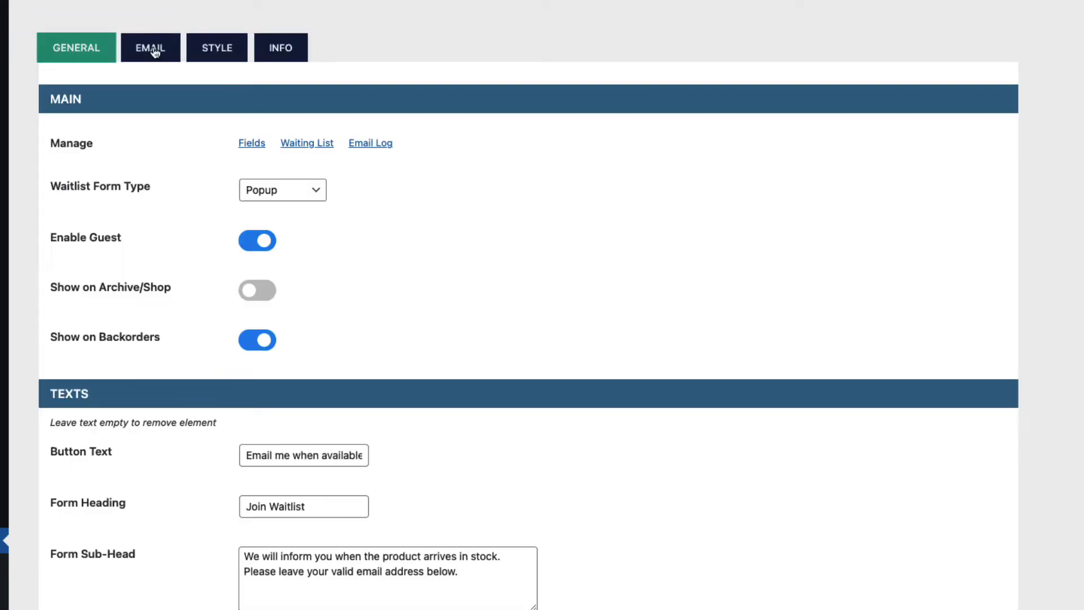
Open the waitlist email settings and review the sender's "From" email and "From" name
{"action": "left_click", "coordinate": [153, 48]}
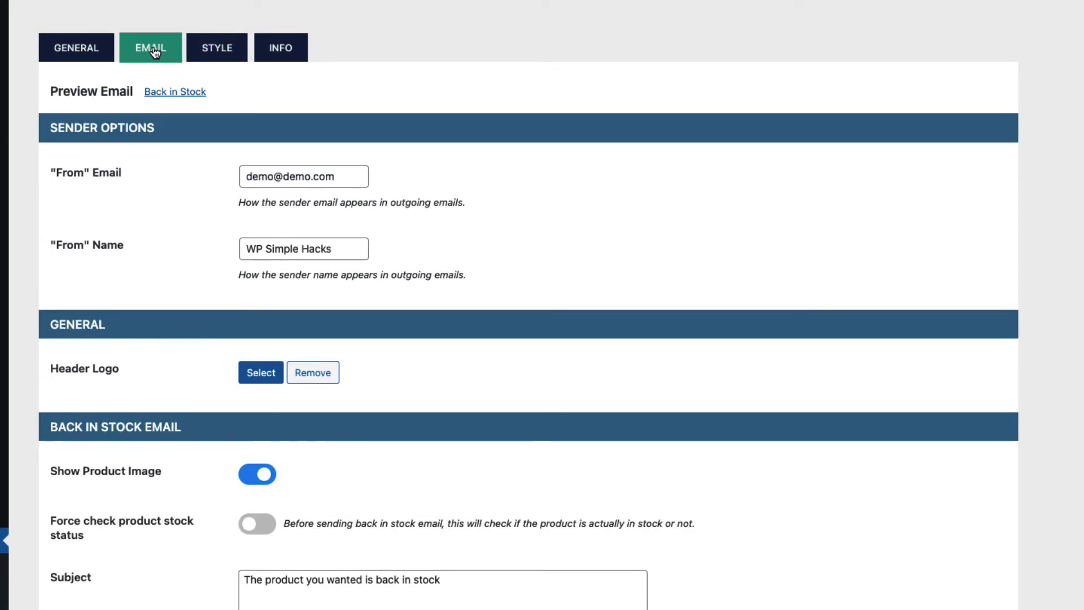
{"action": "left_click_drag", "start_coordinate": [349, 176], "coordinate": [222, 174]}
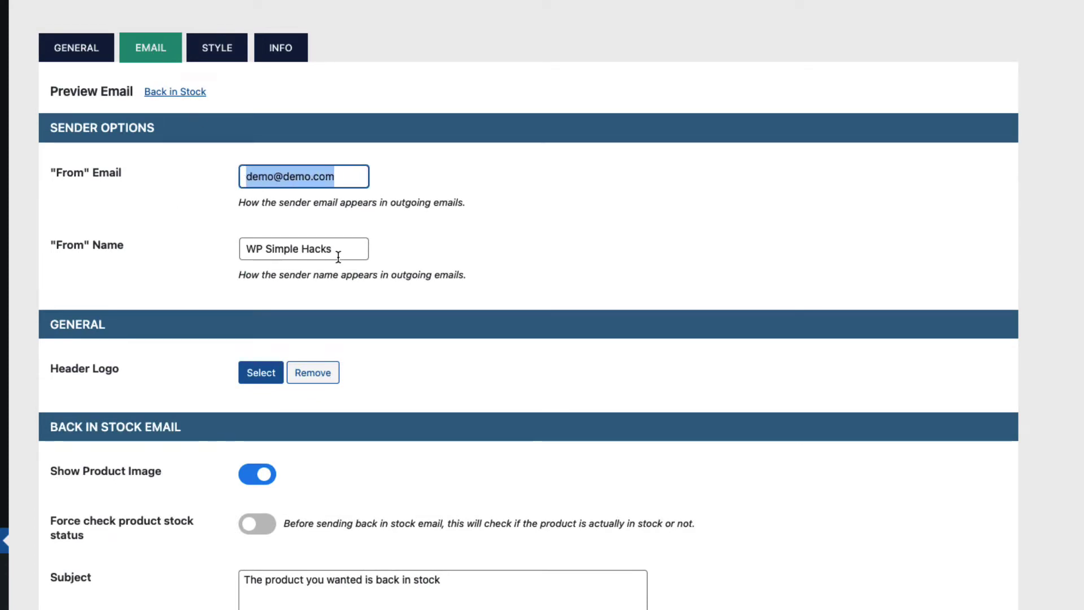
{"action": "left_click_drag", "start_coordinate": [339, 251], "coordinate": [233, 246]}
{"action": "scroll", "coordinate": [534, 237], "scroll_direction": "down", "scroll_amount": 3}
{"action": "scroll", "coordinate": [537, 240], "scroll_direction": "up", "scroll_amount": 3}
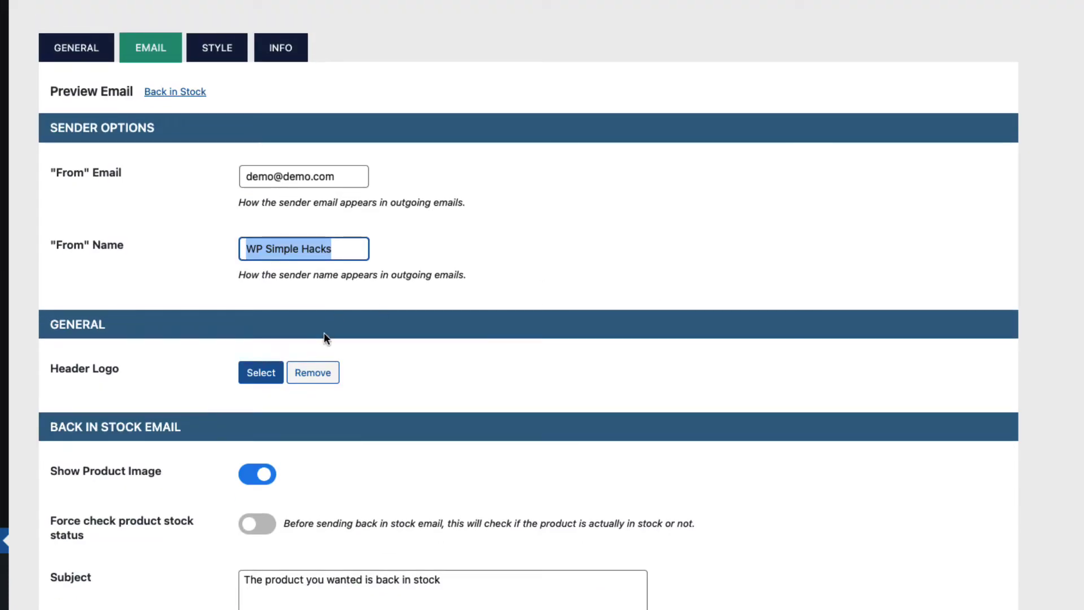
Choose logo-small.png from the media library as the email's header logo
{"action": "left_click", "coordinate": [261, 373]}
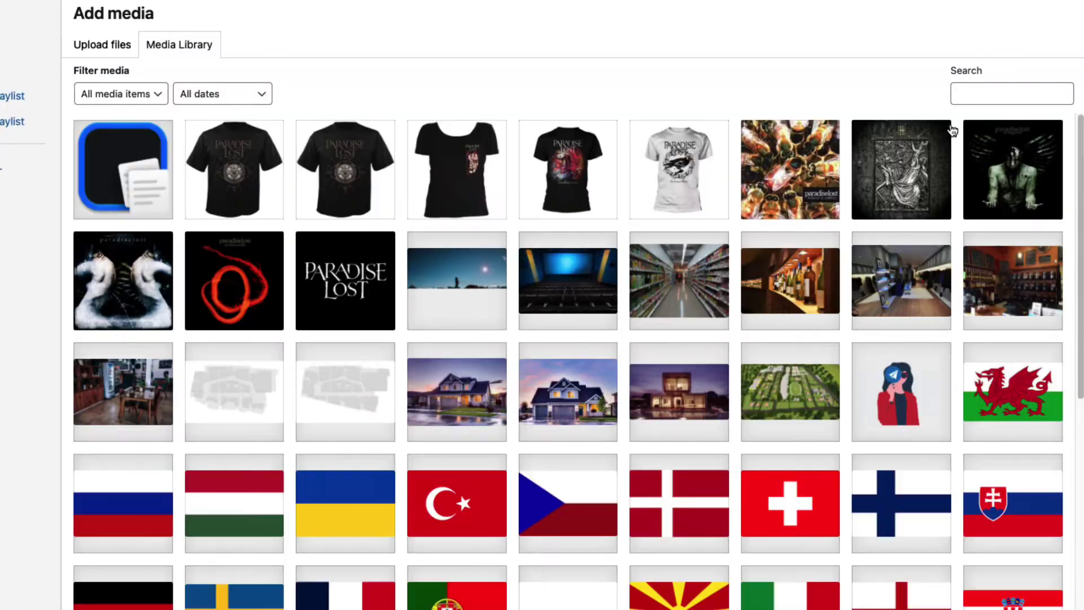
{"action": "left_click", "coordinate": [985, 100]}
{"action": "left_click", "coordinate": [969, 126]}
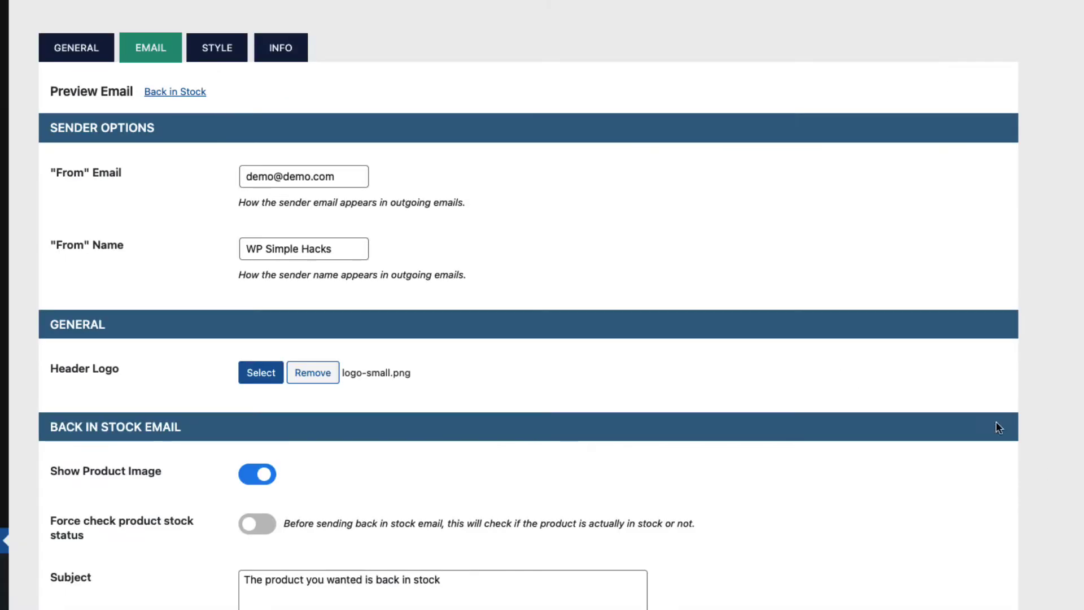
Enable Force check product stock status for the back-in-stock email
{"action": "scroll", "coordinate": [578, 226], "scroll_direction": "down", "scroll_amount": 4}
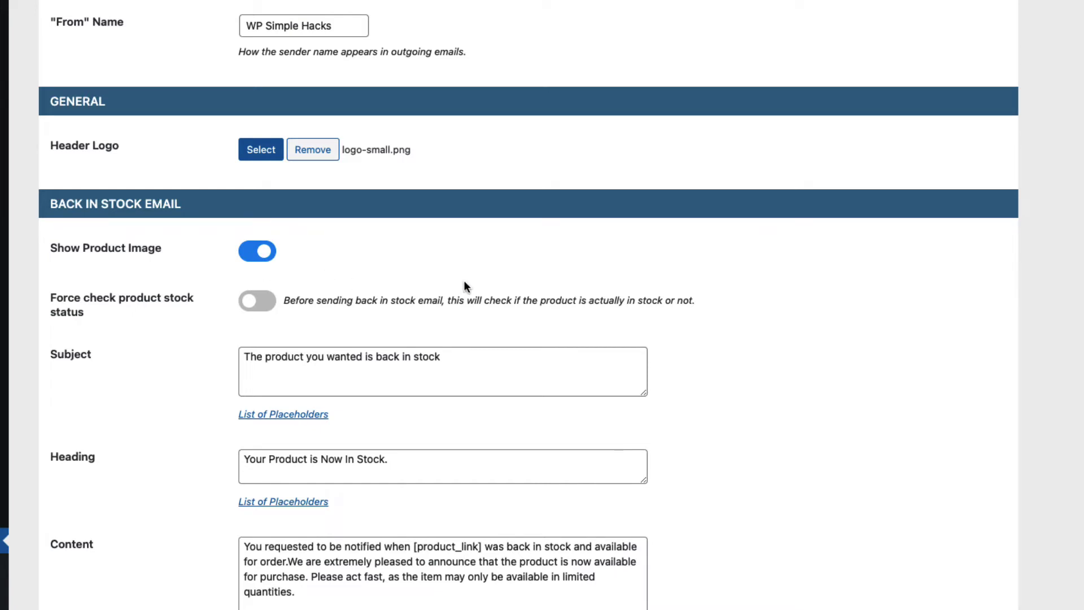
{"action": "scroll", "coordinate": [471, 285], "scroll_direction": "down", "scroll_amount": 2}
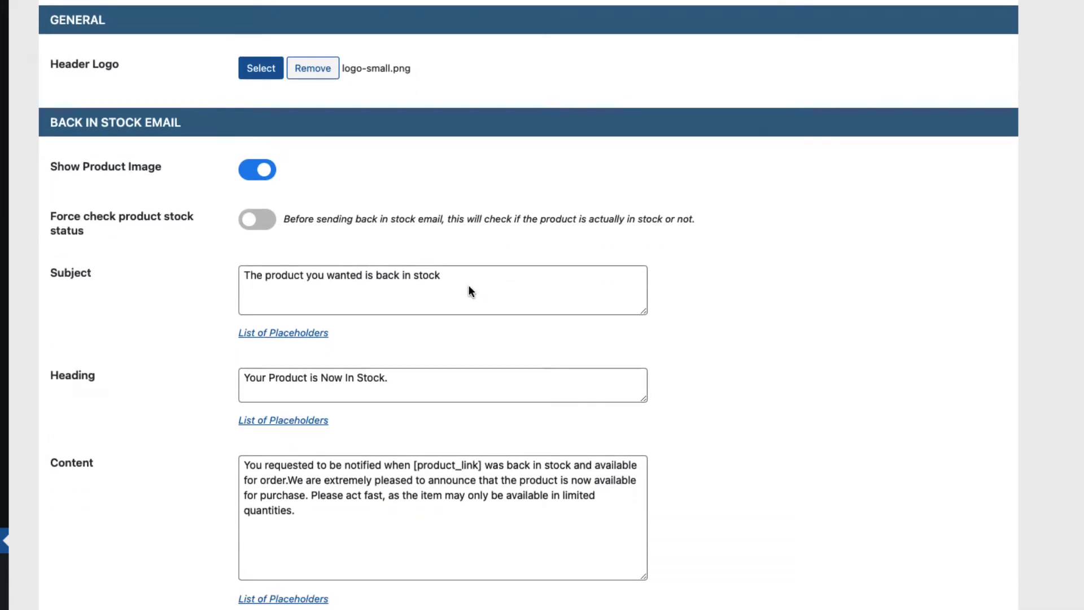
{"action": "left_click", "coordinate": [268, 226]}
Review the back-in-stock email's subject text and the placeholder options offered for it
{"action": "left_click_drag", "start_coordinate": [475, 283], "coordinate": [376, 277]}
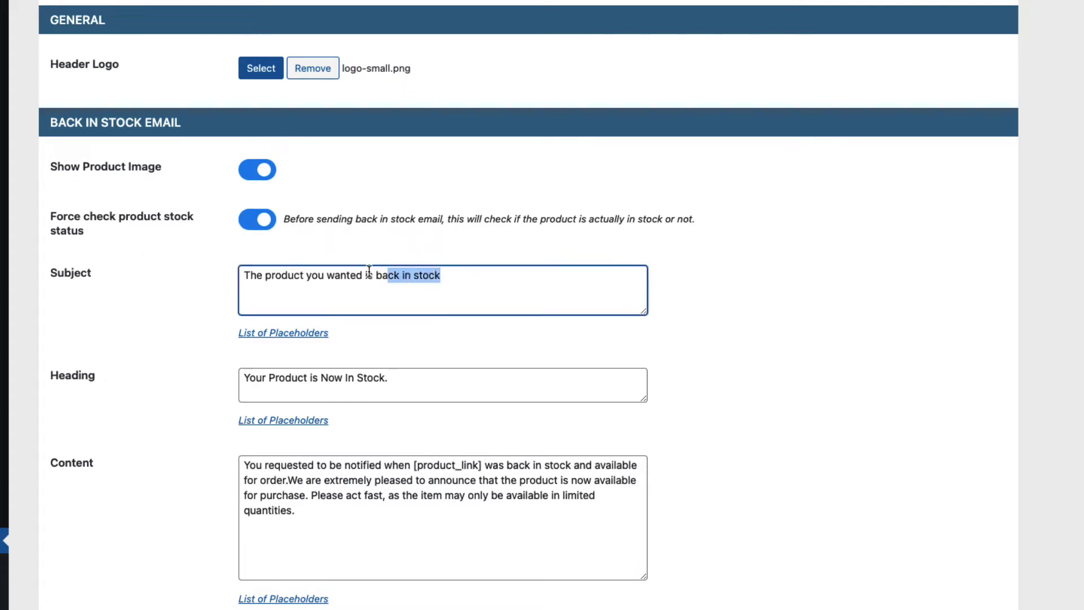
{"action": "left_click", "coordinate": [559, 278]}
{"action": "scroll", "coordinate": [406, 326], "scroll_direction": "down", "scroll_amount": 1}
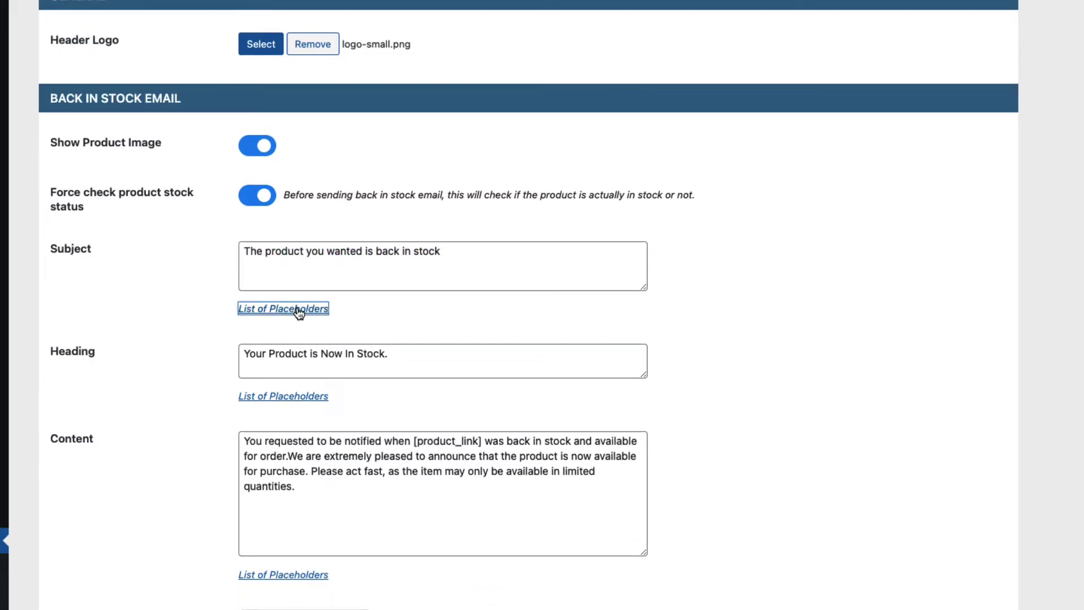
Insert the [product_name] placeholder after "The product" in the back-in-stock email's subject
{"action": "left_click", "coordinate": [298, 308]}
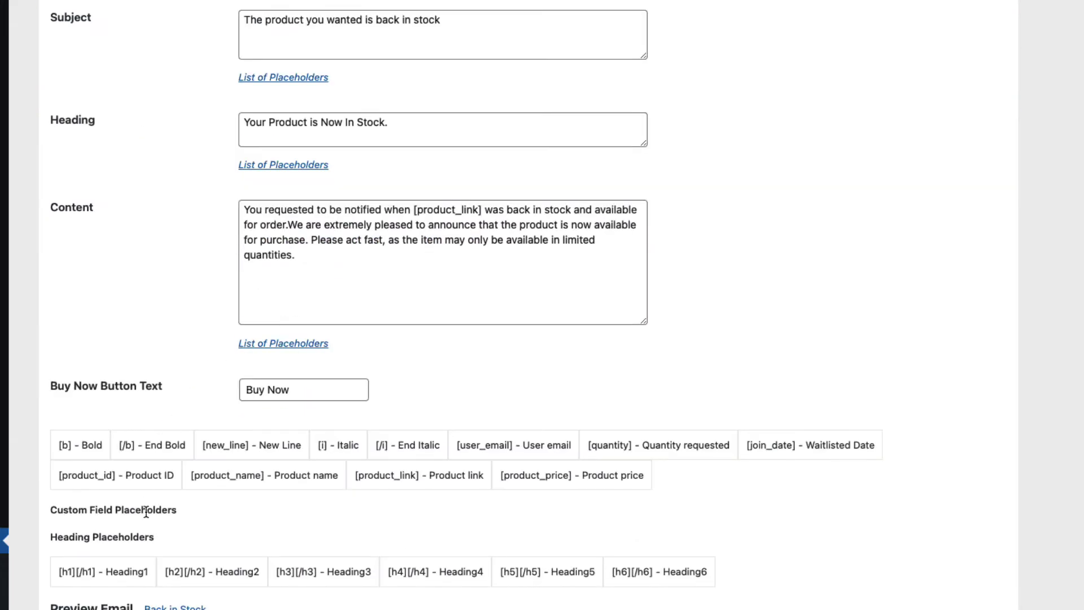
{"action": "left_click", "coordinate": [185, 473]}
{"action": "key", "text": "ctrl+c"}
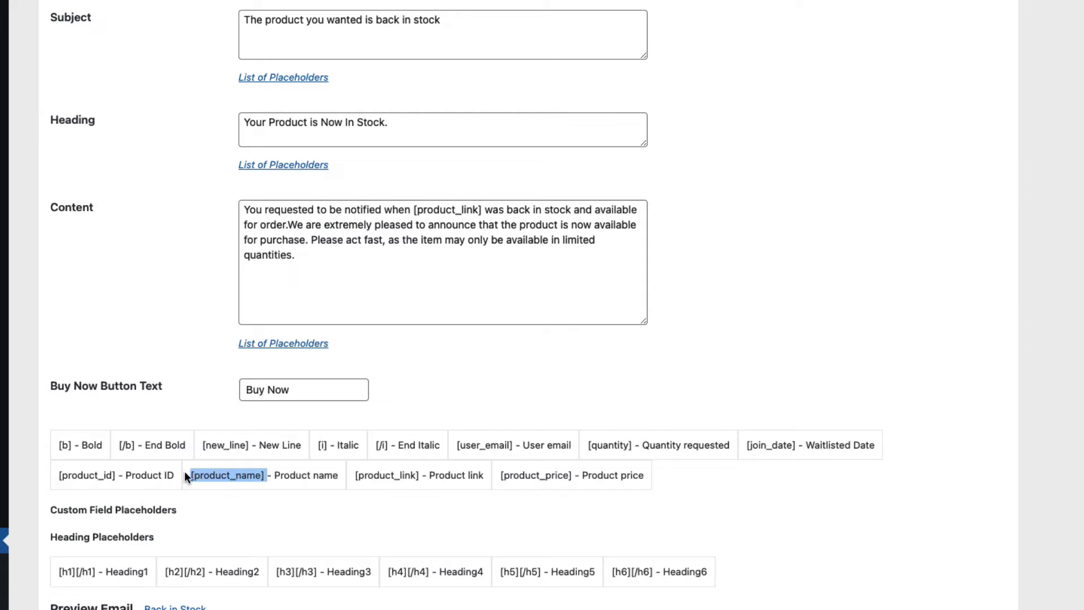
{"action": "scroll", "coordinate": [395, 420], "scroll_direction": "up", "scroll_amount": 5}
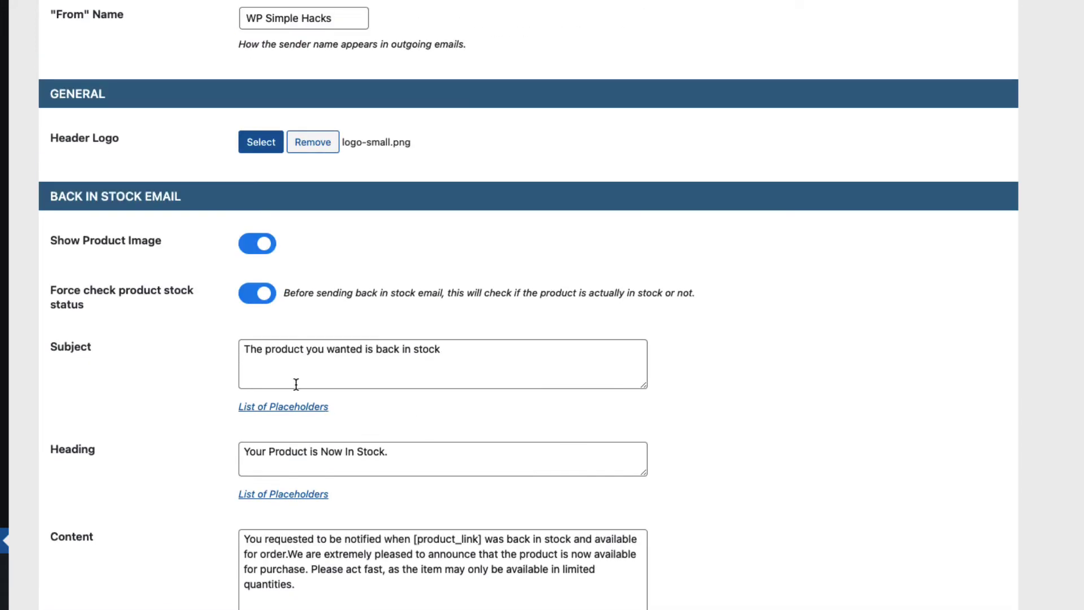
{"action": "left_click", "coordinate": [307, 351]}
{"action": "key", "text": "ctrl+v"}
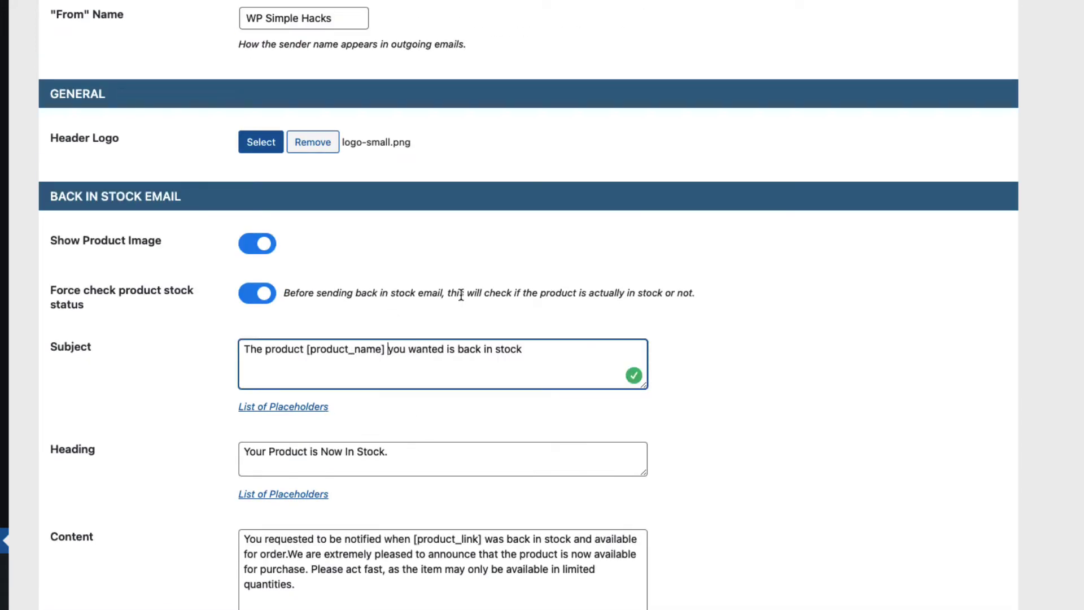
Add the [new_line] placeholder at the start of the back-in-stock email's content and save the email settings
{"action": "scroll", "coordinate": [387, 388], "scroll_direction": "down", "scroll_amount": 3}
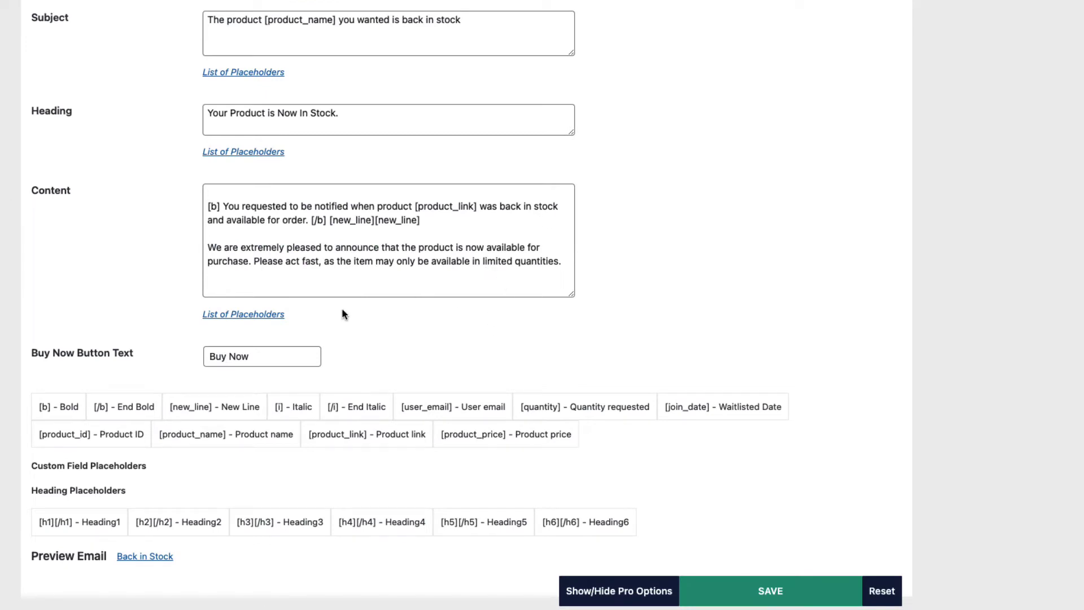
{"action": "left_click_drag", "start_coordinate": [215, 407], "coordinate": [167, 413]}
{"action": "key", "text": "ctrl+c"}
{"action": "left_click", "coordinate": [233, 192]}
{"action": "key", "text": "ctrl+v"}
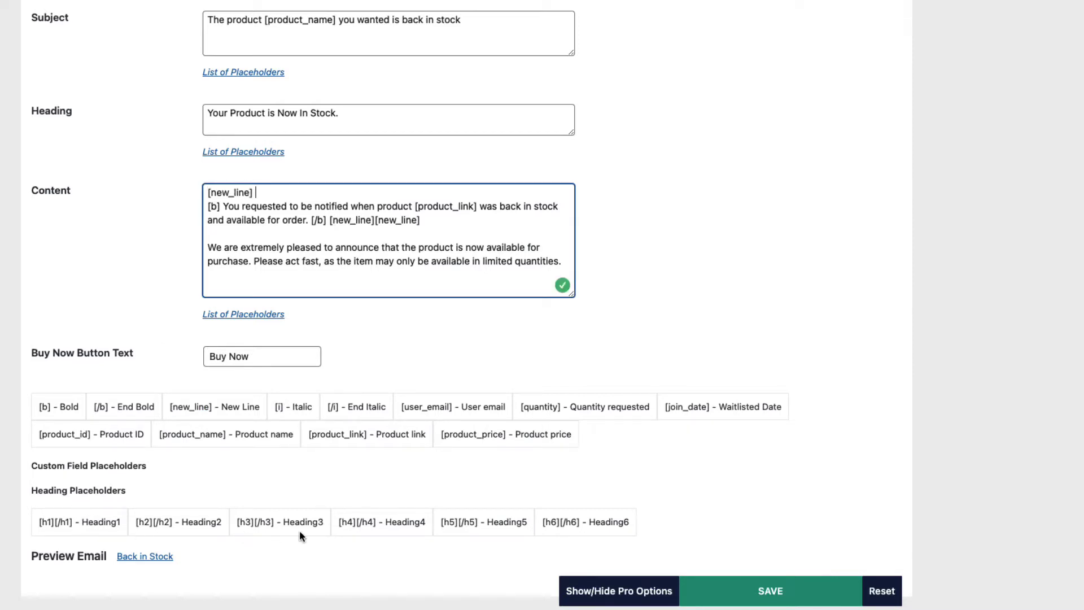
{"action": "left_click", "coordinate": [780, 591]}
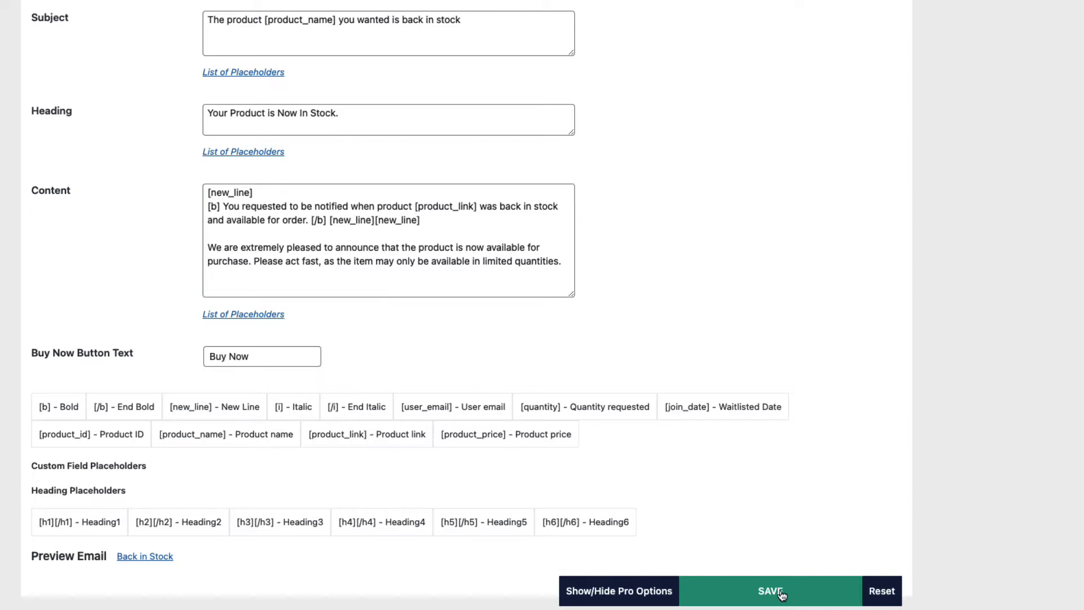
Preview the back-in-stock email and return to the email settings
{"action": "left_click", "coordinate": [147, 556]}
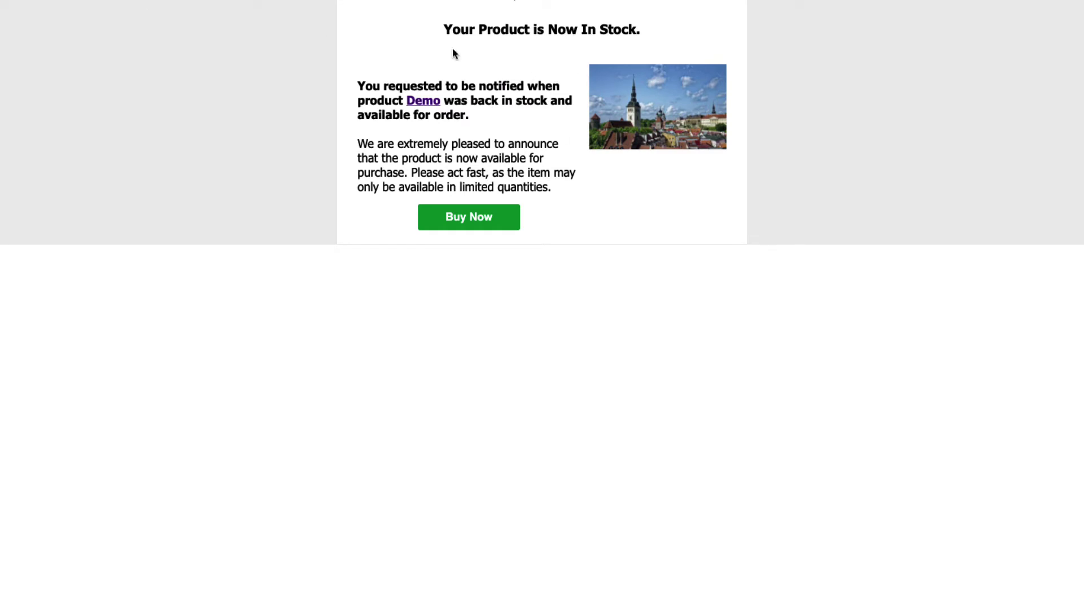
{"action": "key", "text": "alt+Left"}
{"action": "scroll", "coordinate": [291, 170], "scroll_direction": "up", "scroll_amount": 5}
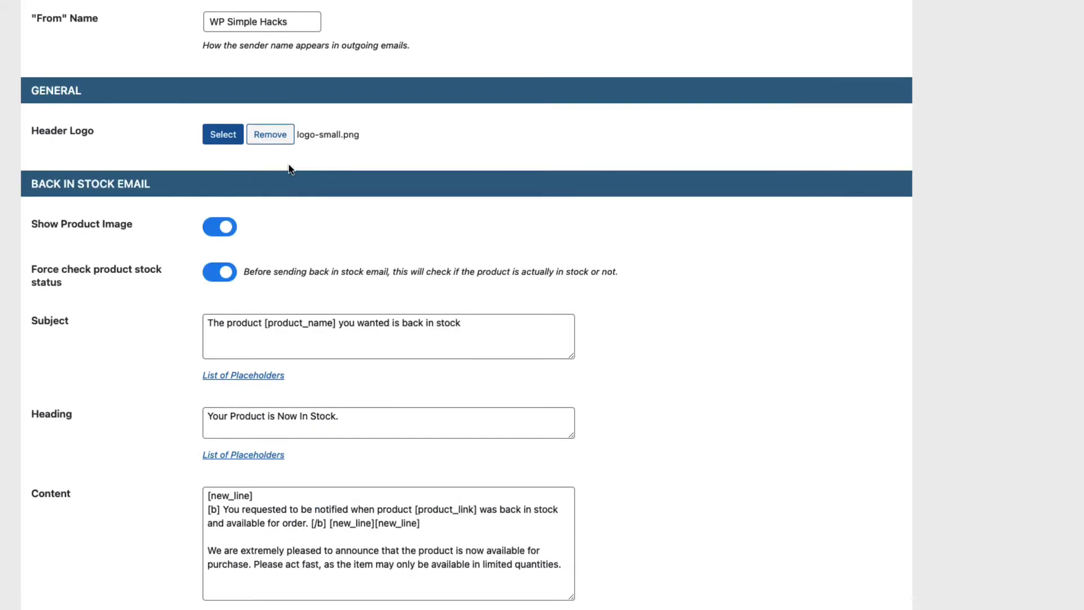
Enable Show Product Image for the back-in-stock email
{"action": "scroll", "coordinate": [290, 170], "scroll_direction": "up", "scroll_amount": 3}
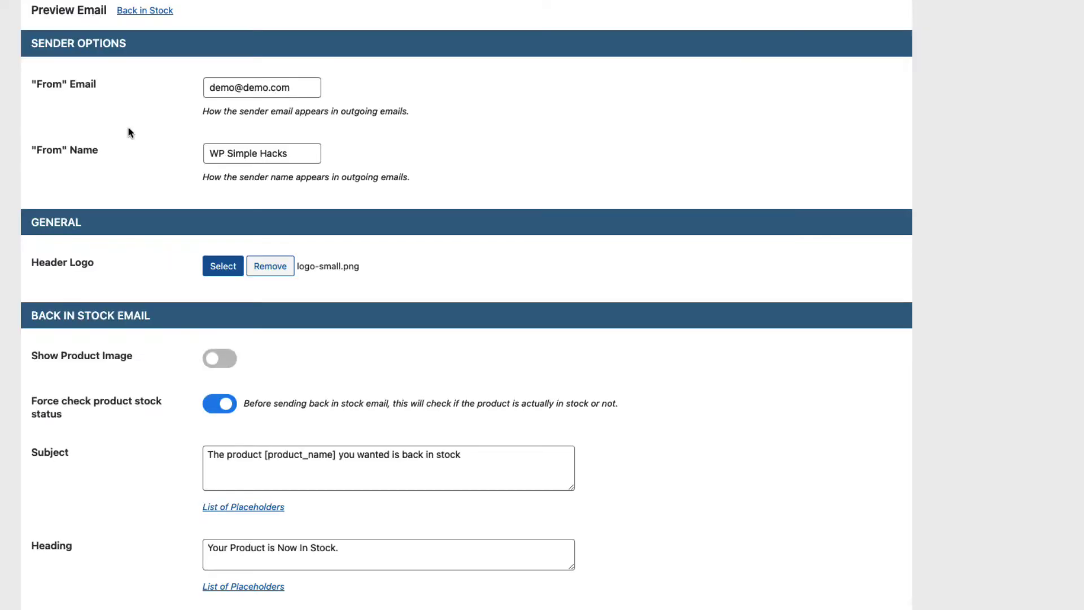
{"action": "left_click", "coordinate": [221, 358]}
{"action": "scroll", "coordinate": [557, 371], "scroll_direction": "down", "scroll_amount": 5}
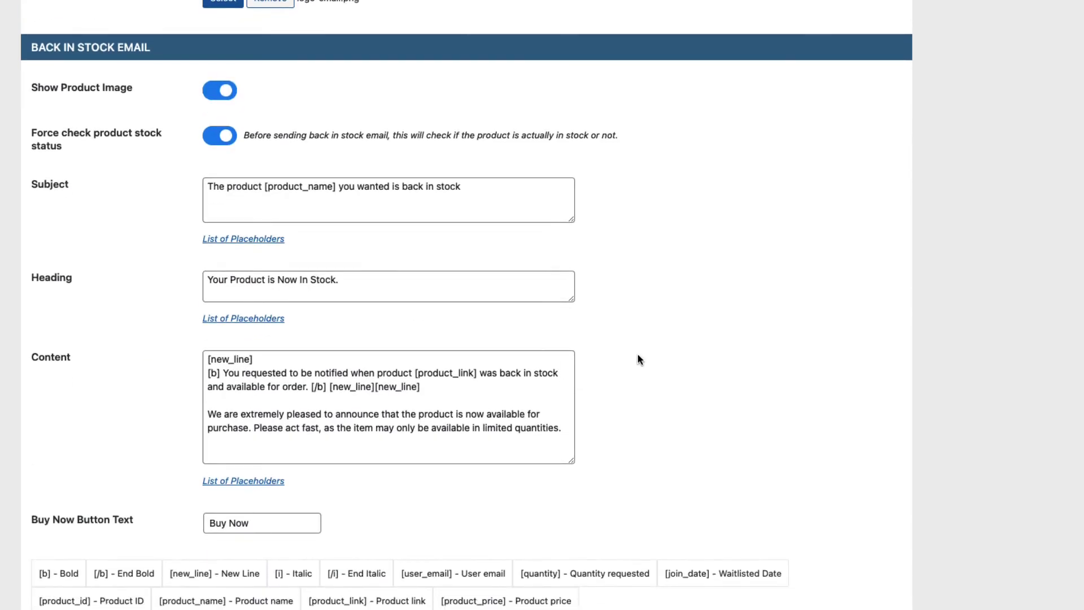
{"action": "scroll", "coordinate": [660, 367], "scroll_direction": "down", "scroll_amount": 2}
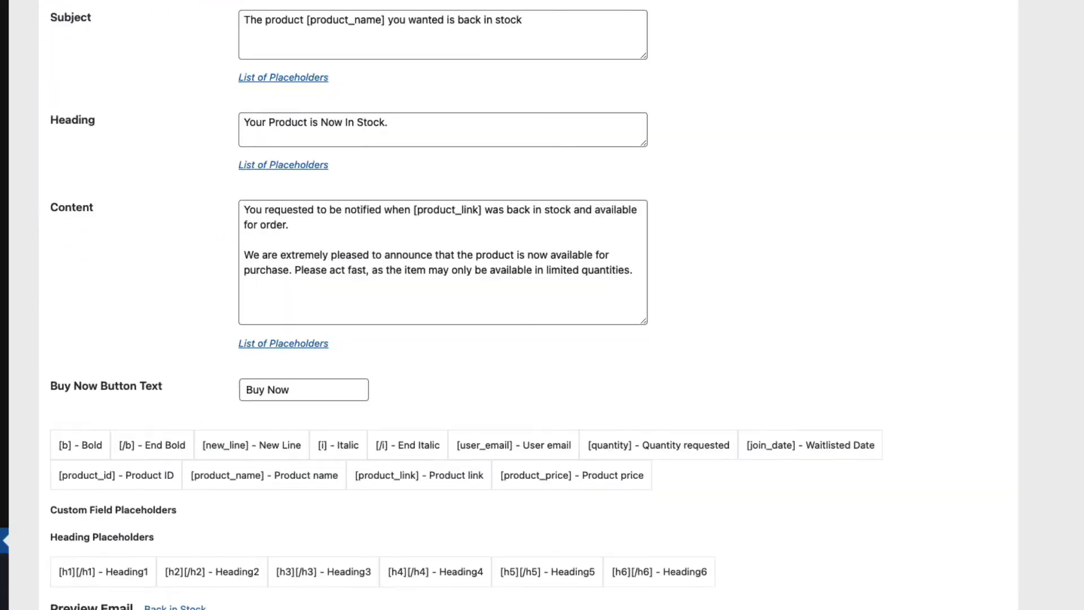
Review the waitlist's style settings for the popup and the button
{"action": "scroll", "coordinate": [853, 429], "scroll_direction": "up", "scroll_amount": 10}
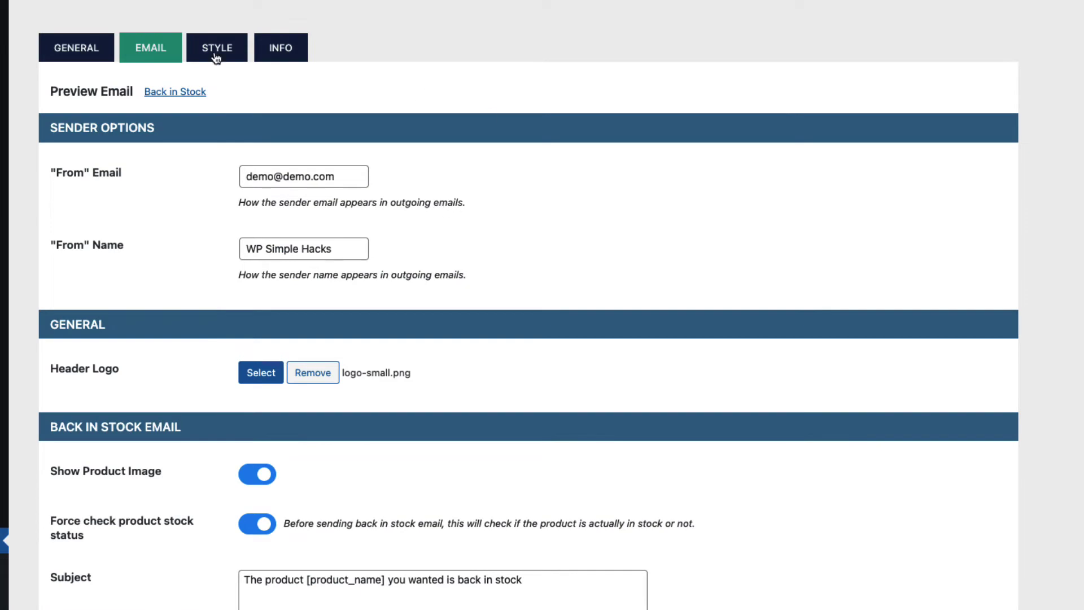
{"action": "left_click", "coordinate": [217, 54]}
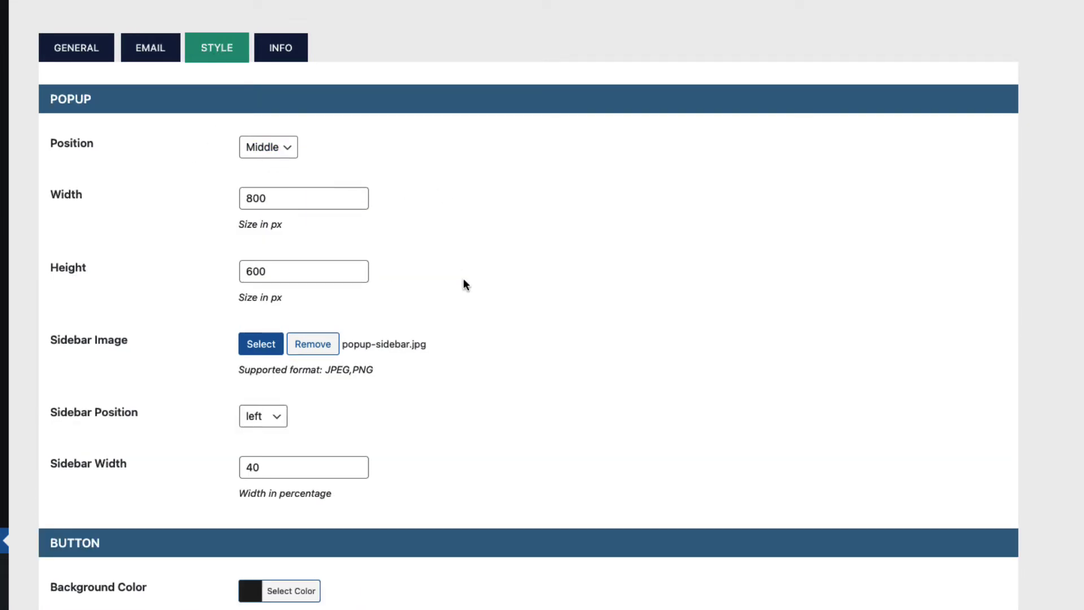
{"action": "scroll", "coordinate": [505, 380], "scroll_direction": "down", "scroll_amount": 5}
{"action": "scroll", "coordinate": [509, 378], "scroll_direction": "up", "scroll_amount": 5}
Examine the plugin's info page for the [xoo_wl_form] shortcode and its attributes
{"action": "left_click", "coordinate": [281, 53]}
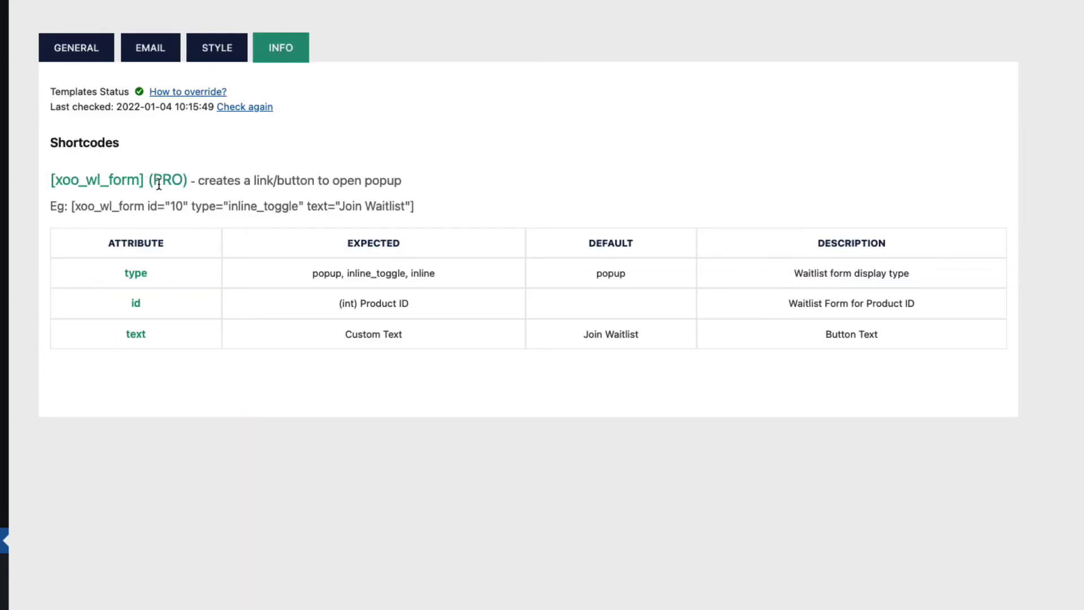
{"action": "left_click_drag", "start_coordinate": [148, 179], "coordinate": [42, 178]}
{"action": "left_click", "coordinate": [382, 602]}
View the out-of-stock Demo product in the store and open its waitlist form
{"action": "mouse_move", "coordinate": [4, 241]}
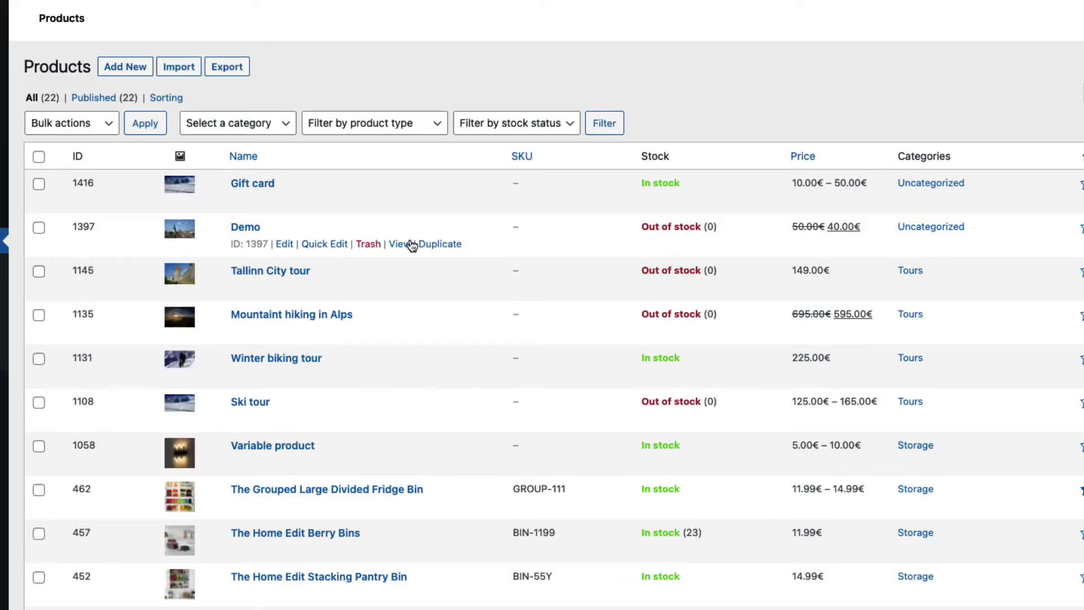
{"action": "left_click", "coordinate": [398, 244]}
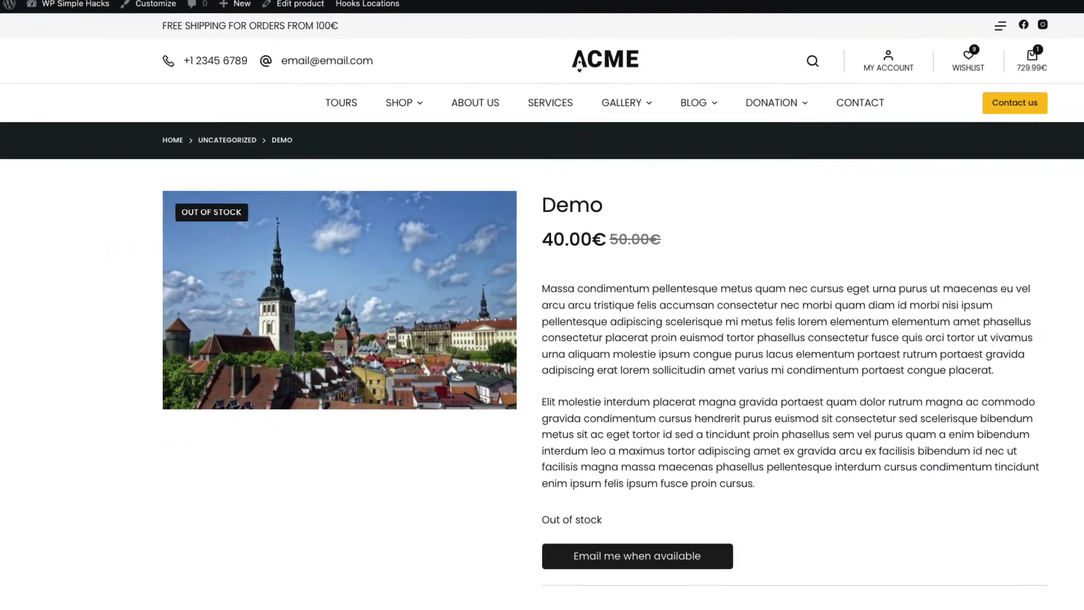
{"action": "scroll", "coordinate": [788, 327], "scroll_direction": "down", "scroll_amount": 3}
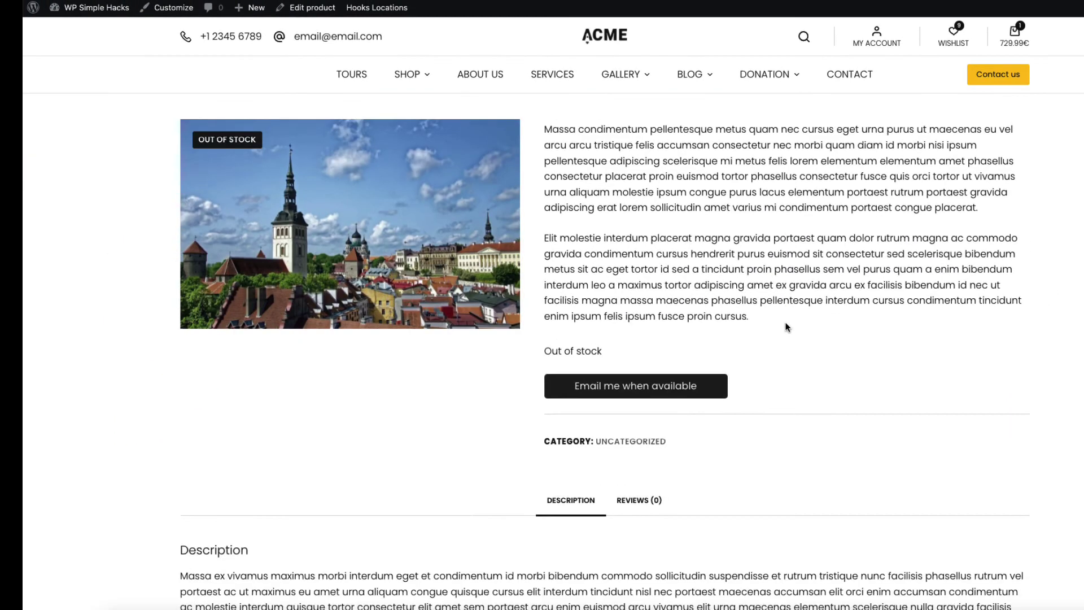
{"action": "left_click", "coordinate": [625, 394]}
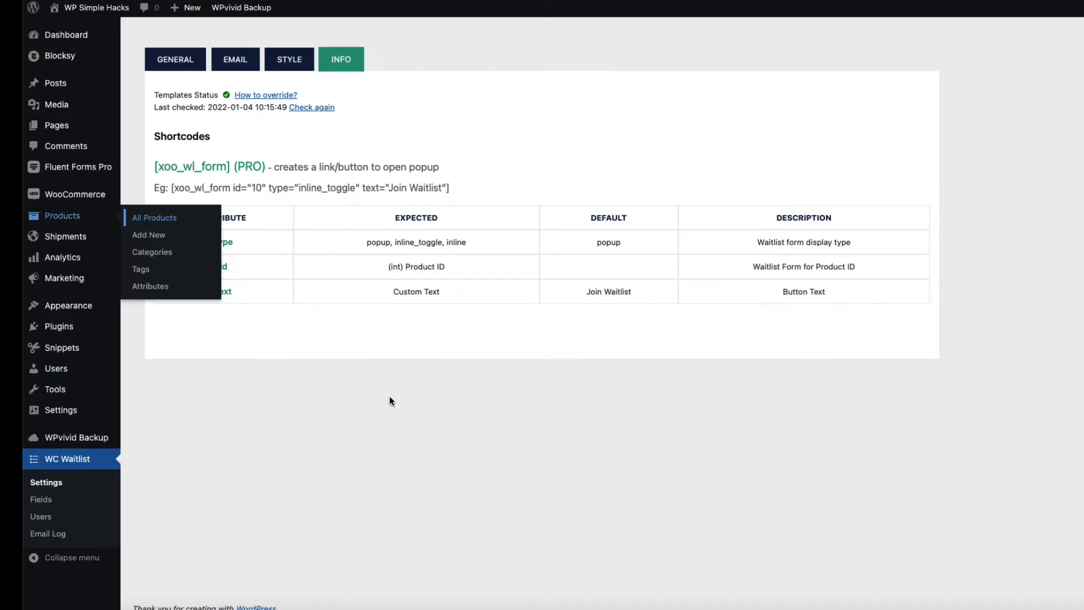
Return to the general waitlist settings and examine where the Button Text is defined
{"action": "left_click", "coordinate": [176, 59]}
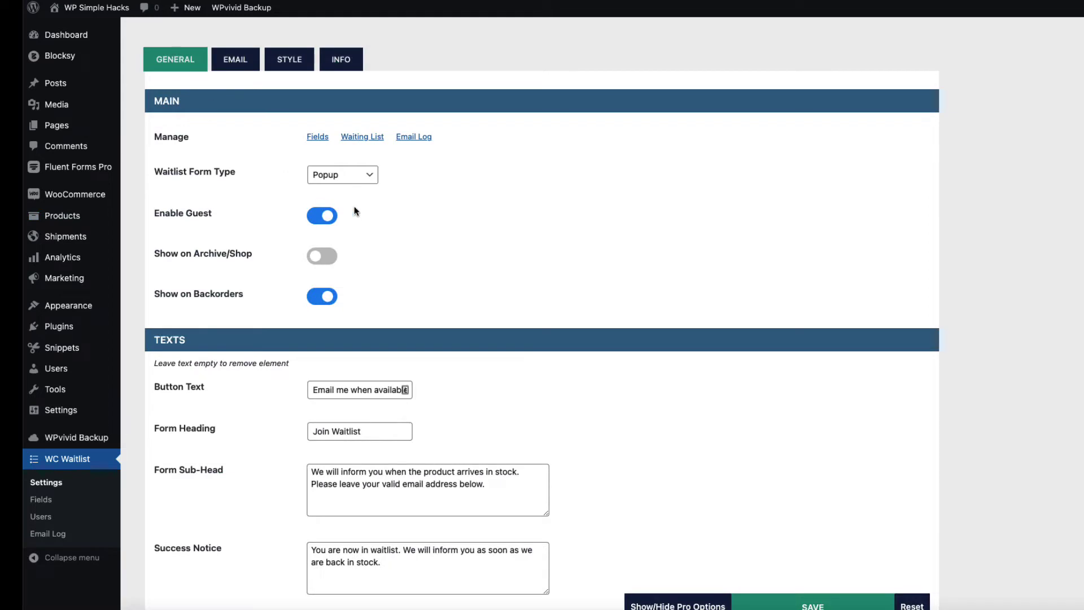
{"action": "scroll", "coordinate": [506, 233], "scroll_direction": "down", "scroll_amount": 2}
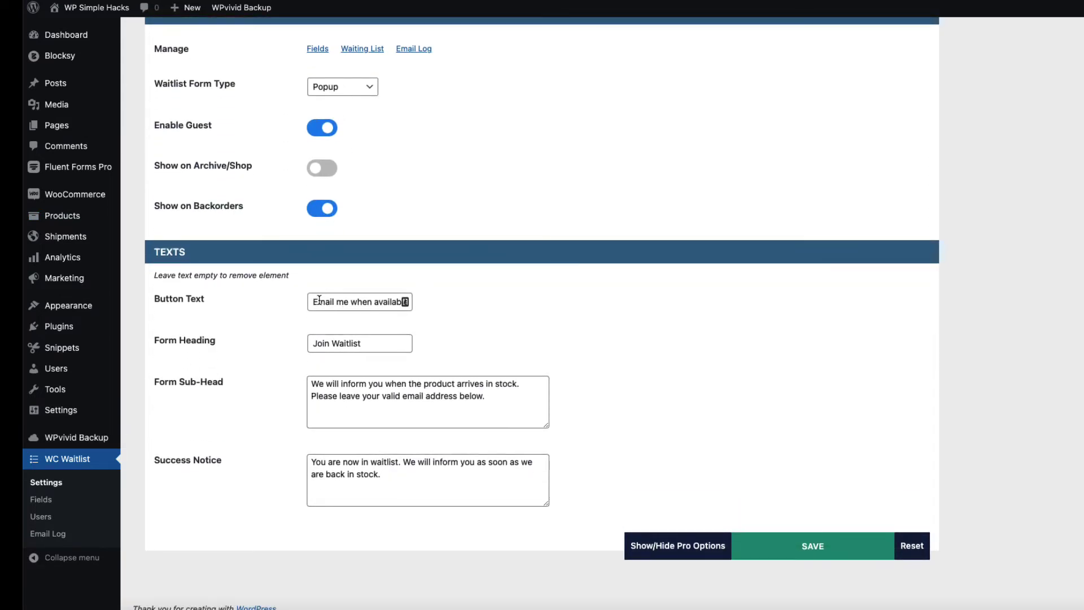
{"action": "left_click_drag", "start_coordinate": [315, 302], "coordinate": [424, 302]}
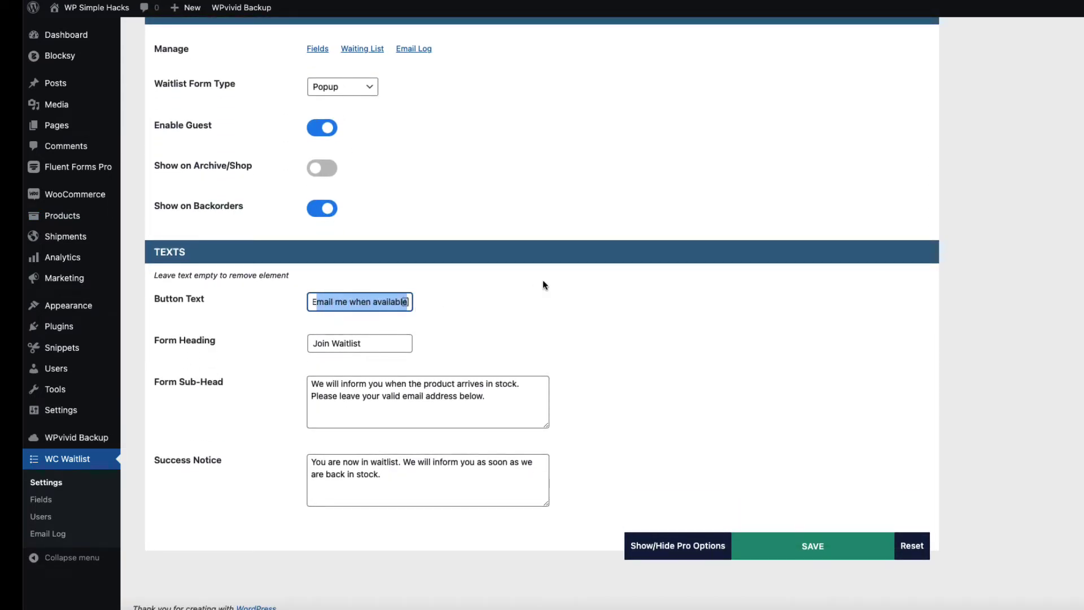
{"action": "scroll", "coordinate": [559, 271], "scroll_direction": "up", "scroll_amount": 2}
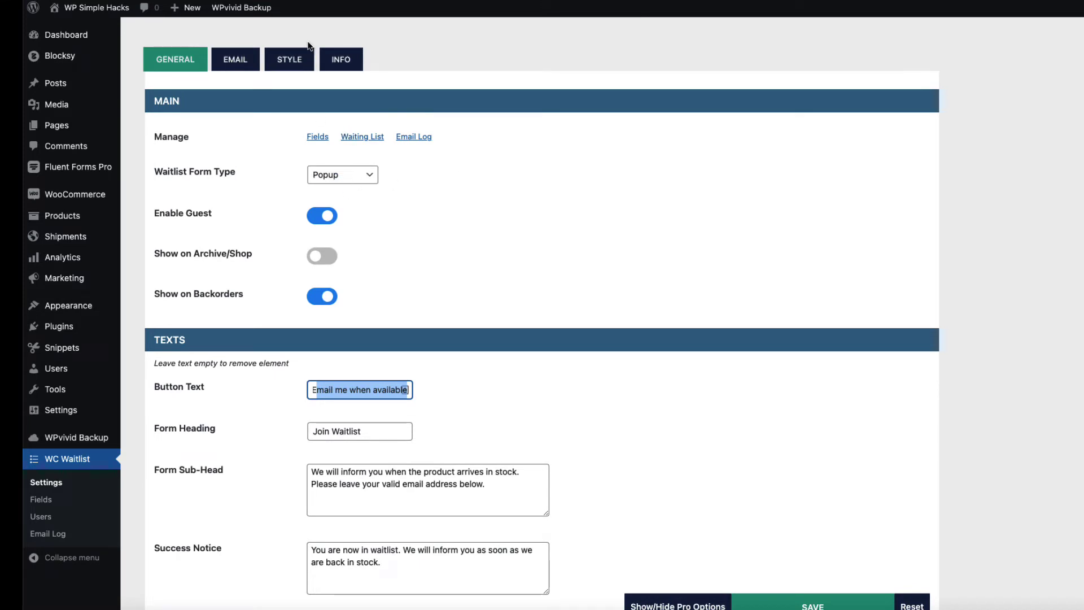
Review the popup's size, sidebar image and button style settings, and close the waitlist popup on the Demo product page
{"action": "left_click", "coordinate": [295, 61]}
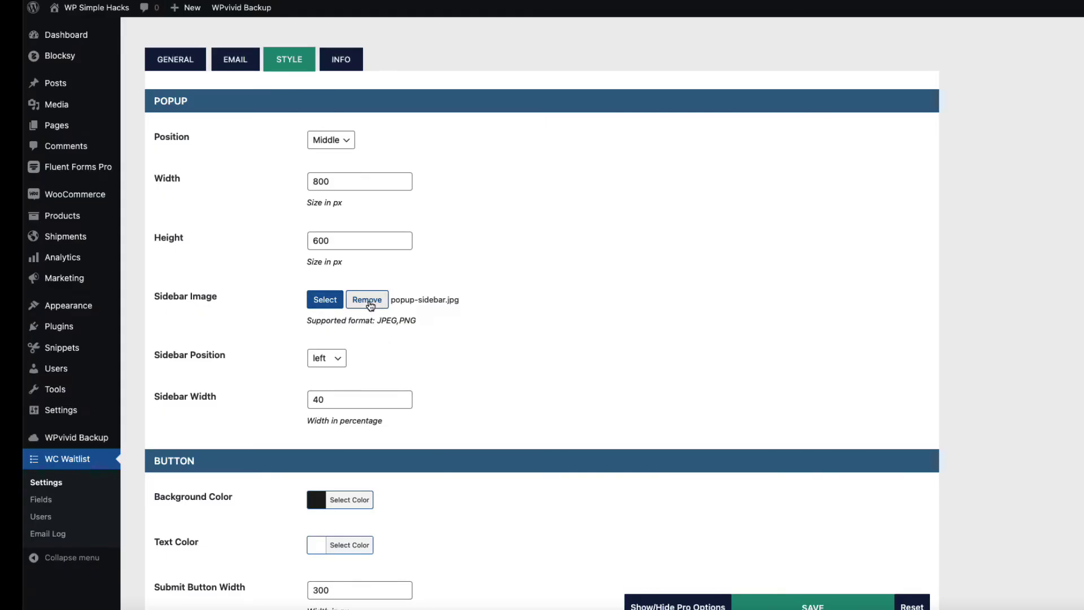
{"action": "scroll", "coordinate": [458, 341], "scroll_direction": "down", "scroll_amount": 3}
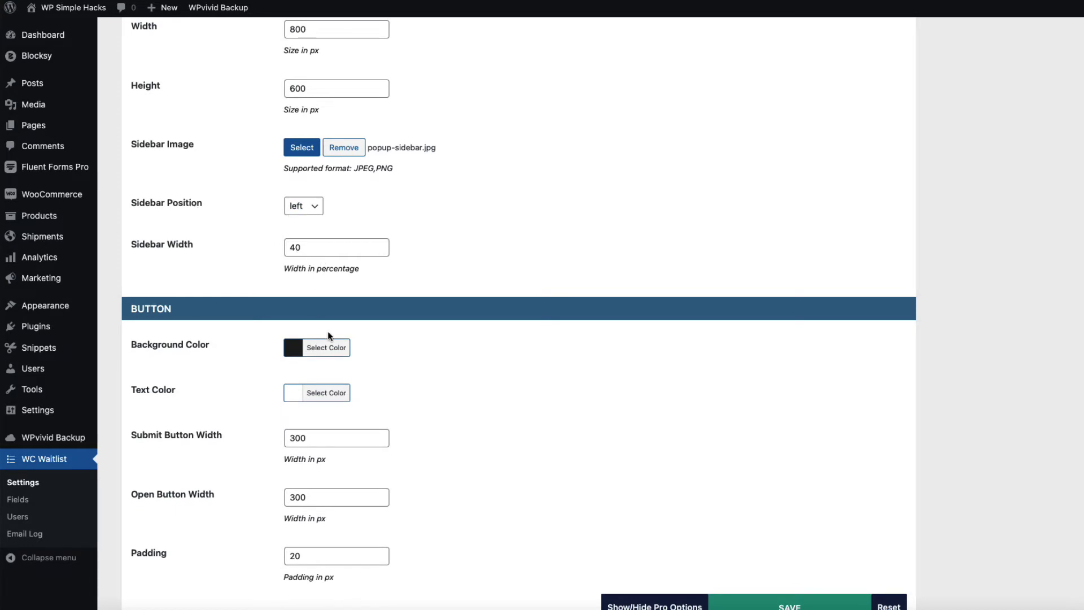
{"action": "scroll", "coordinate": [383, 338], "scroll_direction": "down", "scroll_amount": 2}
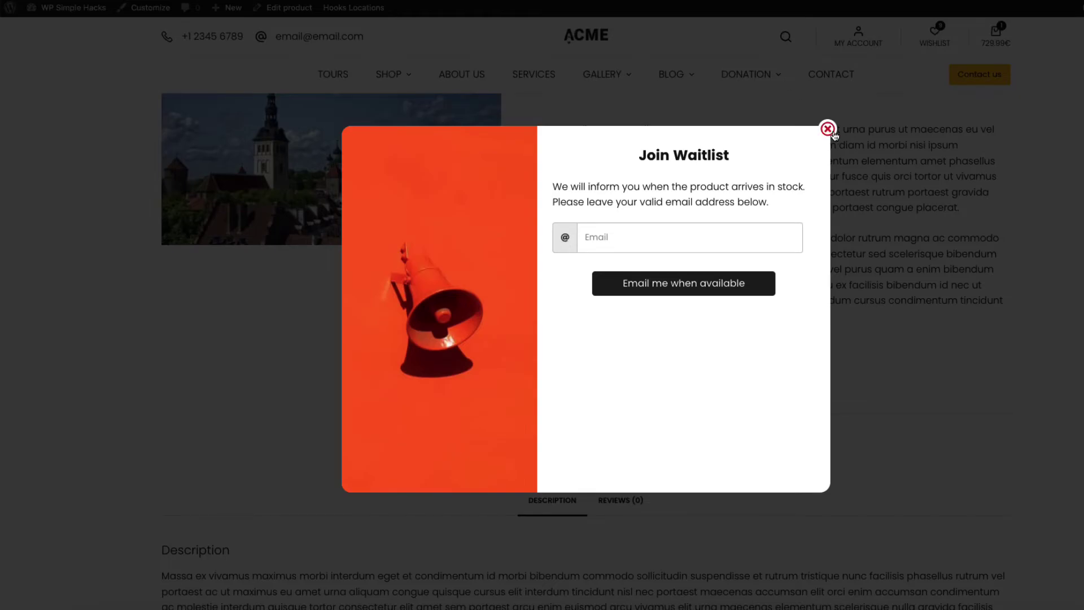
{"action": "left_click", "coordinate": [827, 127]}
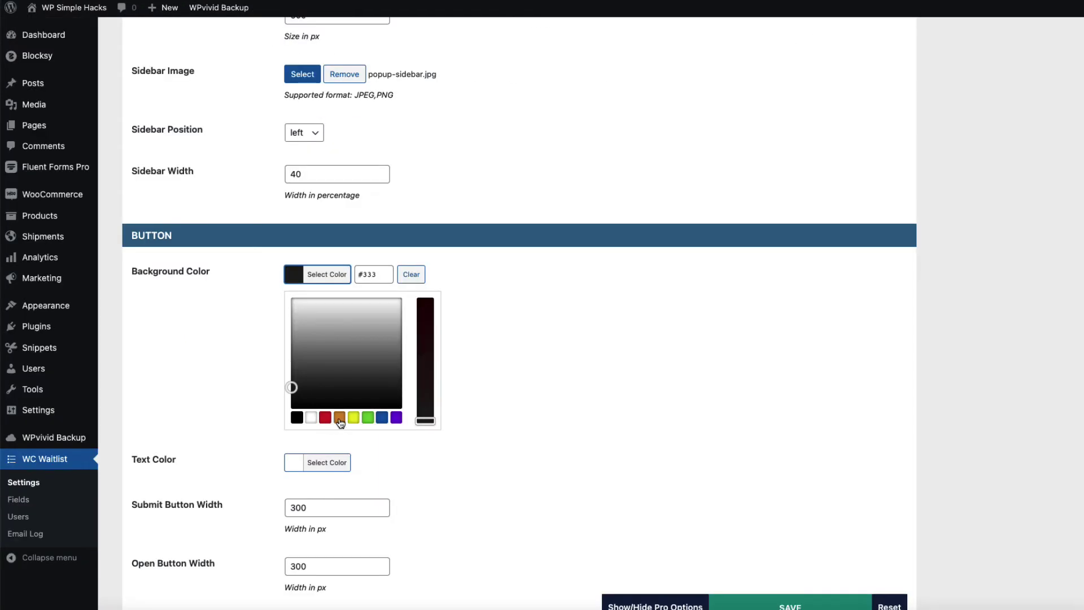
Set the waitlist button's background color to the orange swatch and save the style settings
{"action": "left_click", "coordinate": [340, 419]}
{"action": "left_click", "coordinate": [517, 368]}
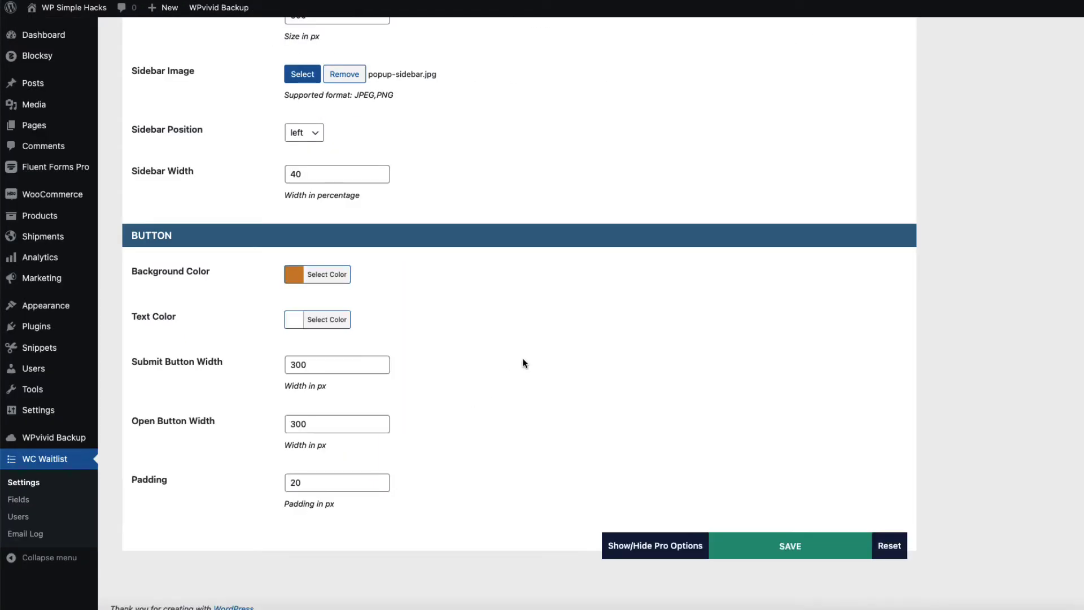
{"action": "left_click", "coordinate": [786, 548]}
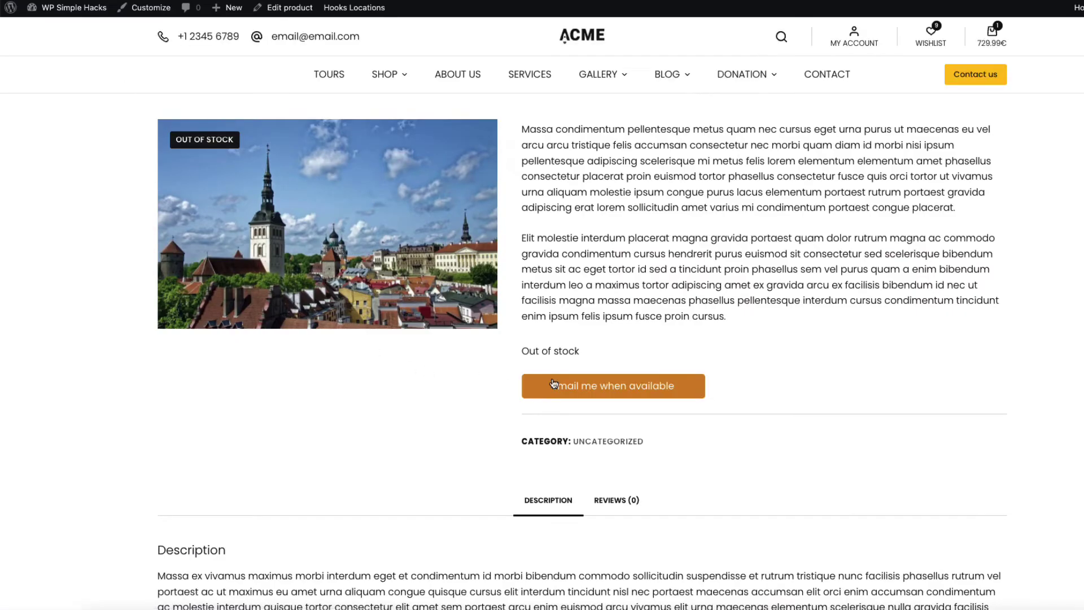
Check the restyled waitlist button and its popup on the Demo product page, closing the popup after viewing
{"action": "left_click", "coordinate": [632, 389]}
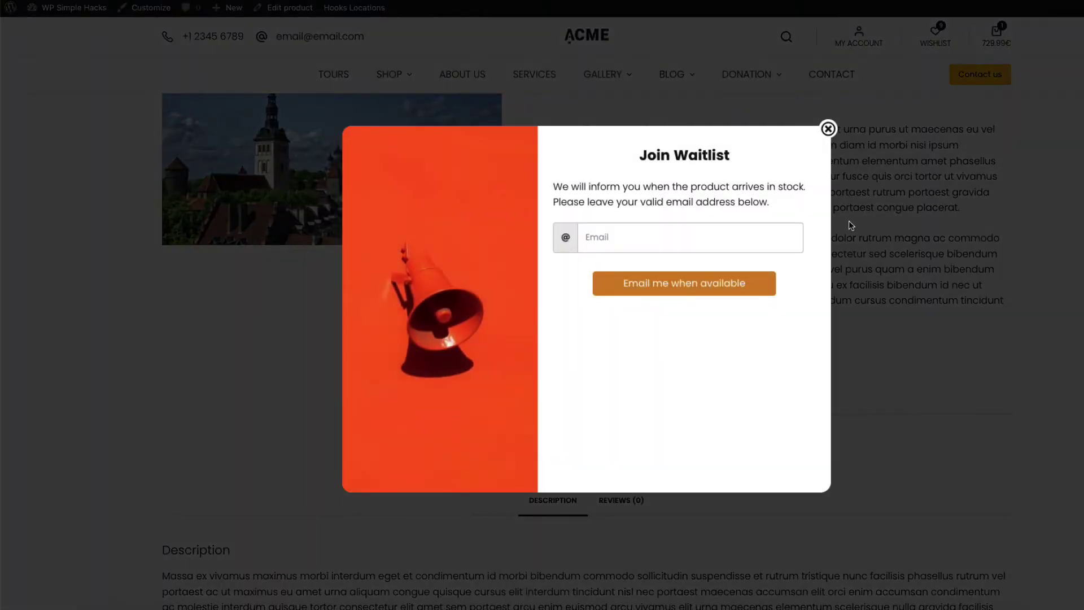
{"action": "left_click", "coordinate": [828, 129]}
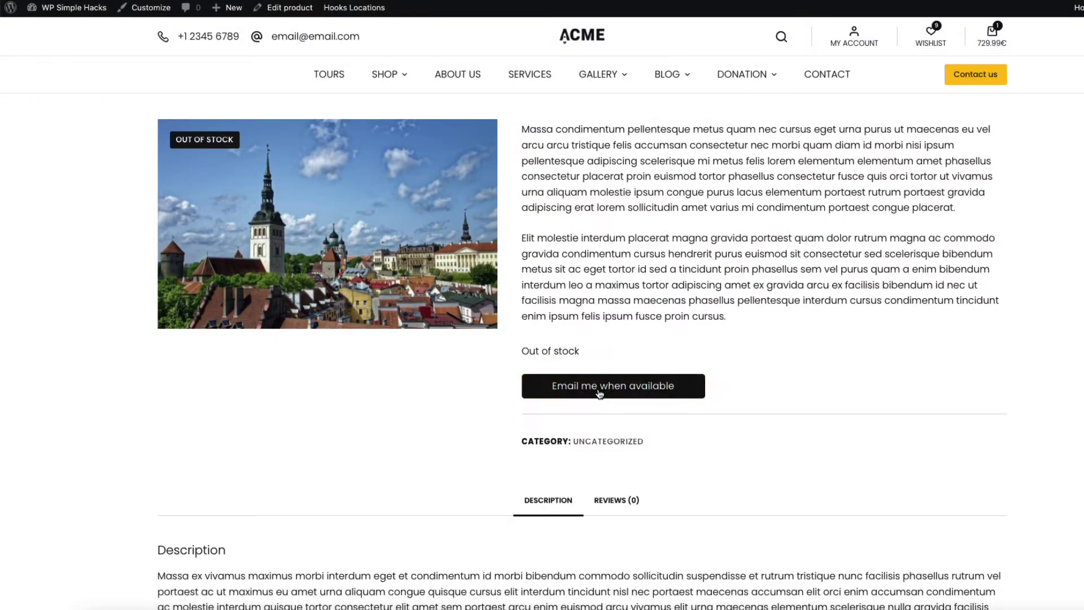
{"action": "left_click", "coordinate": [646, 390]}
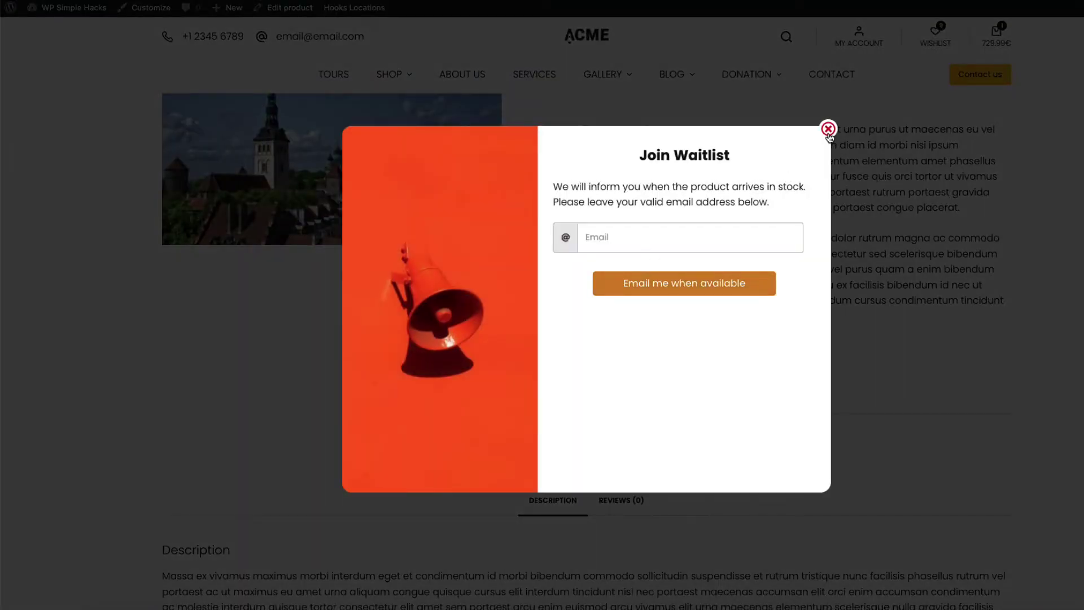
{"action": "left_click", "coordinate": [828, 129]}
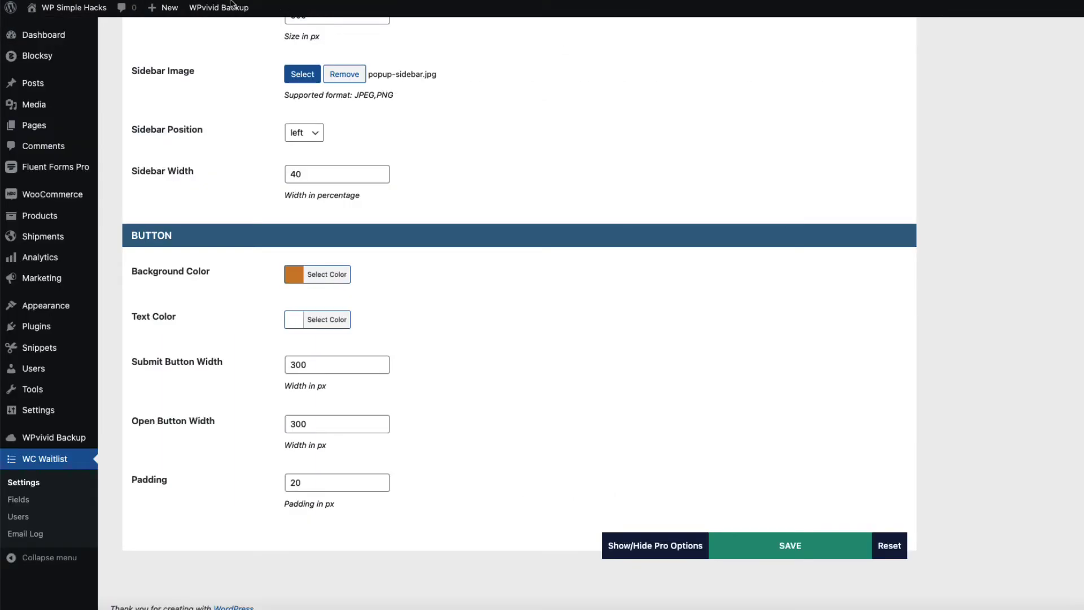
Switch the Waitlist Form Type to a non-popup option and save the general settings
{"action": "scroll", "coordinate": [452, 231], "scroll_direction": "up", "scroll_amount": 5}
{"action": "left_click", "coordinate": [152, 61]}
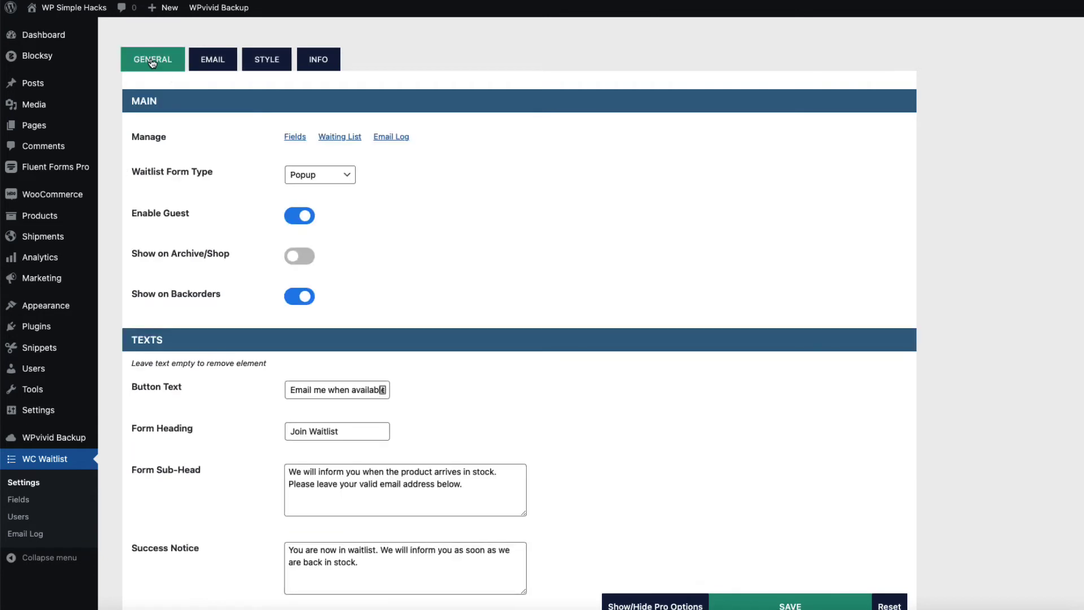
{"action": "left_click", "coordinate": [338, 175]}
{"action": "left_click", "coordinate": [324, 192]}
{"action": "left_click", "coordinate": [774, 606]}
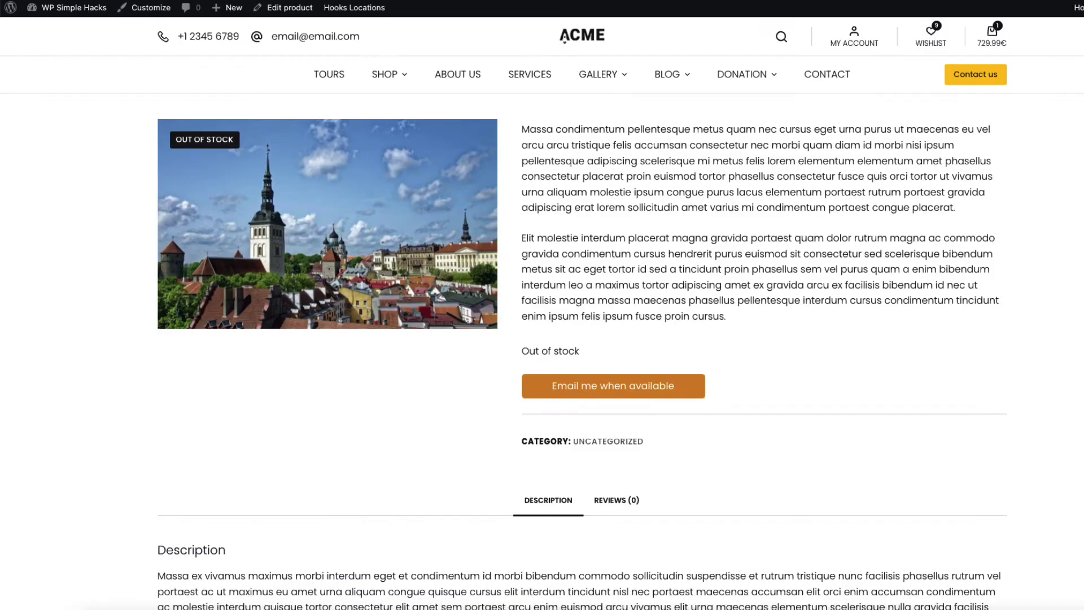
Check the inline waitlist form on the Demo product page, set the Waitlist Form Type to Inline Toggle, and test the toggle on that page
{"action": "key", "text": "F5"}
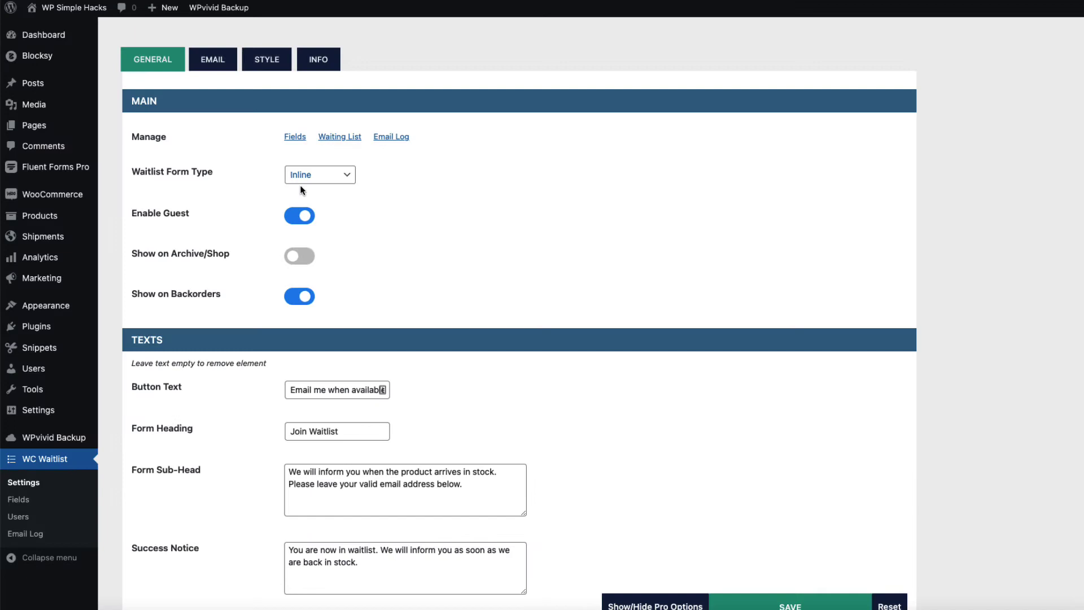
{"action": "left_click", "coordinate": [318, 175]}
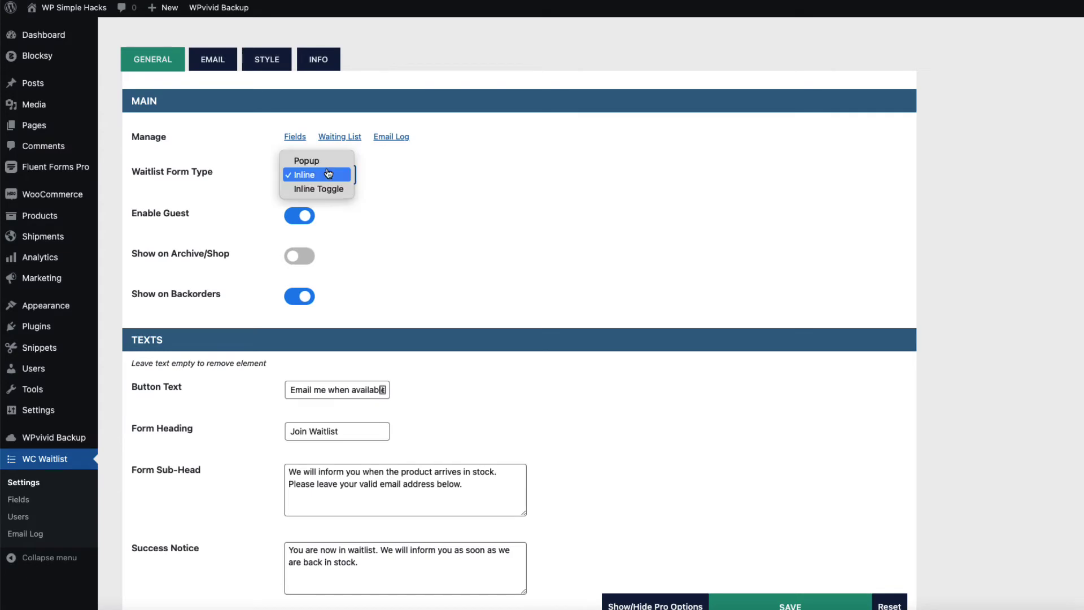
{"action": "left_click", "coordinate": [319, 187]}
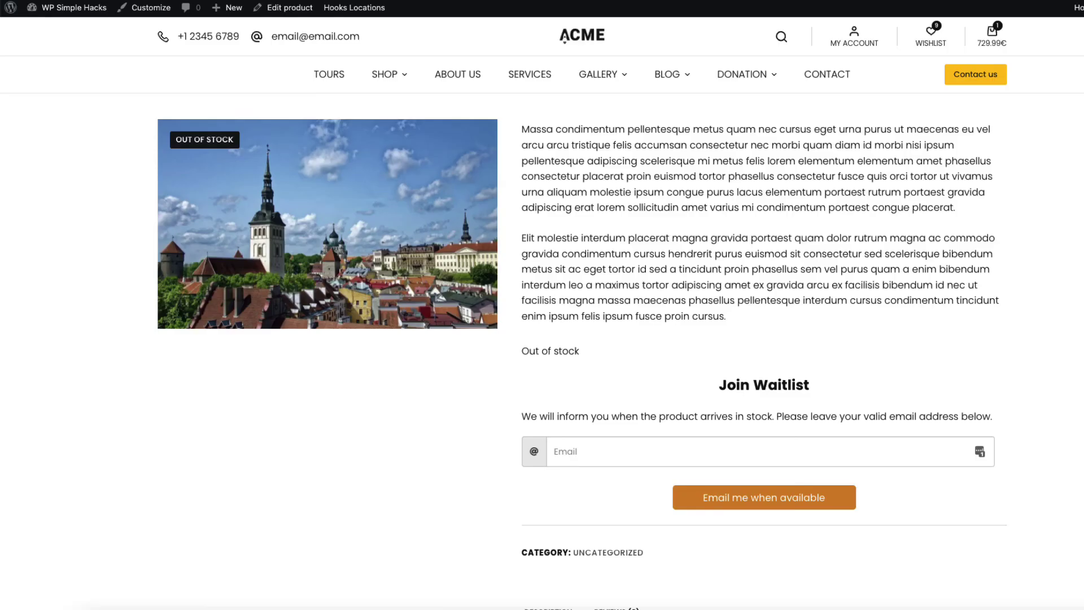
{"action": "left_click", "coordinate": [628, 389]}
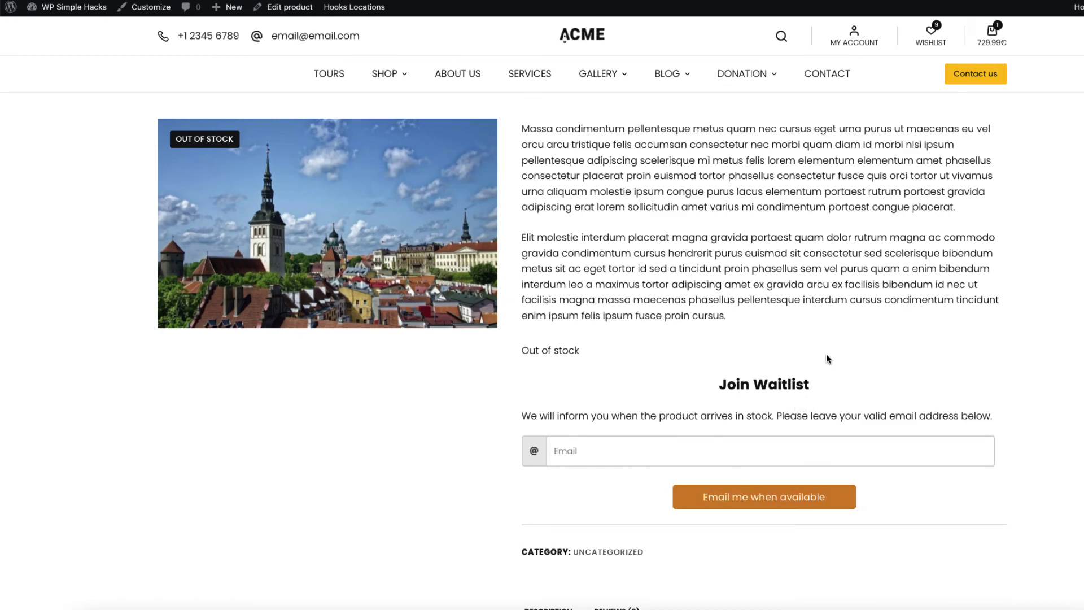
Submit the Demo product's waitlist form with a demo email address and read the resulting notice
{"action": "scroll", "coordinate": [737, 316], "scroll_direction": "down", "scroll_amount": 3}
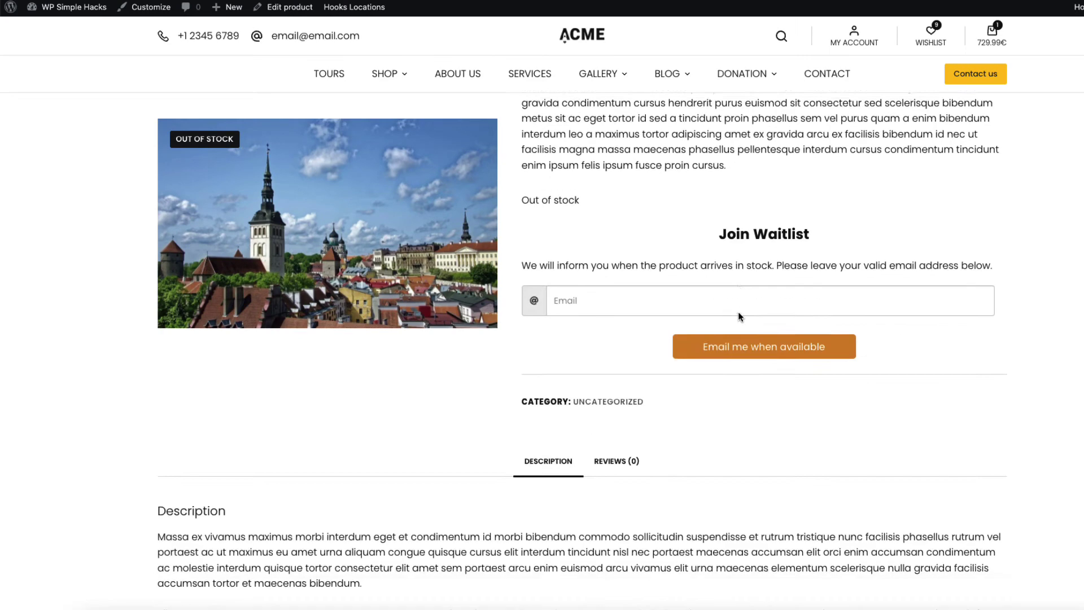
{"action": "left_click", "coordinate": [611, 301]}
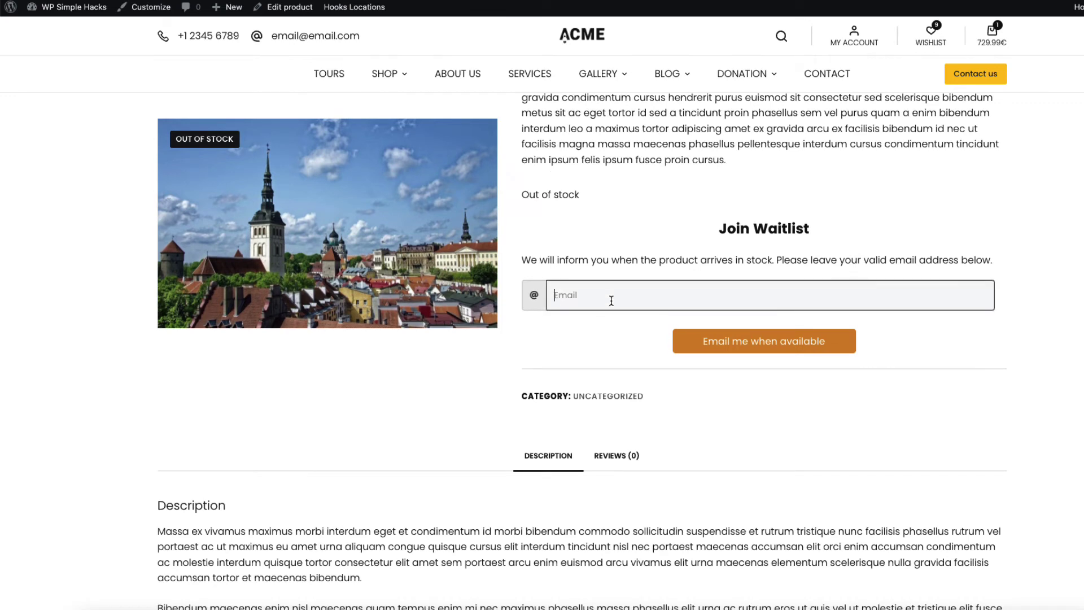
{"action": "type", "text": "demo@"}
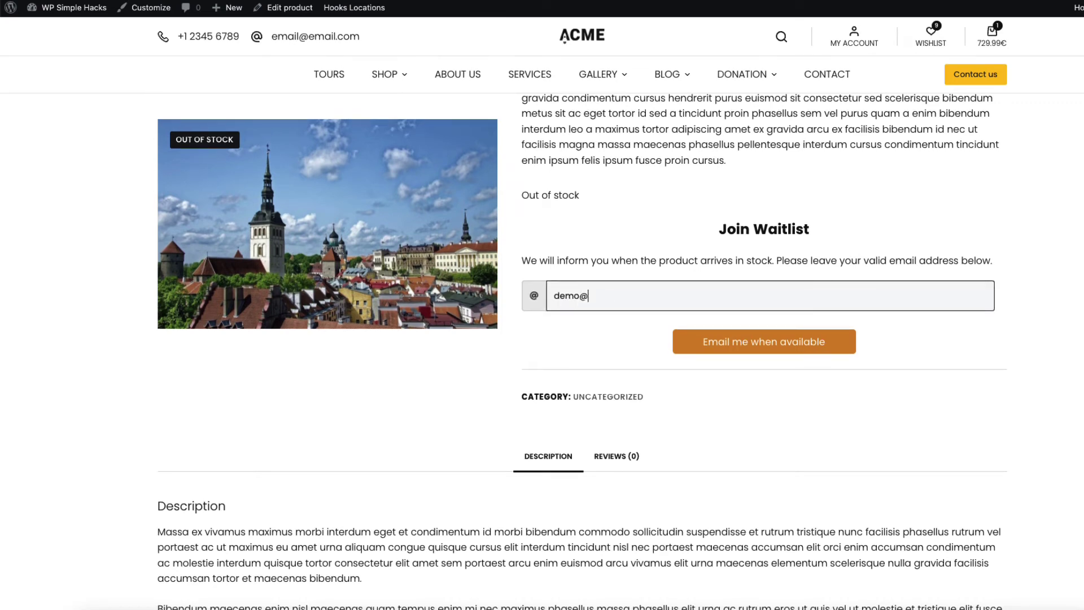
{"action": "type", "text": "demo.com"}
{"action": "left_click", "coordinate": [767, 341]}
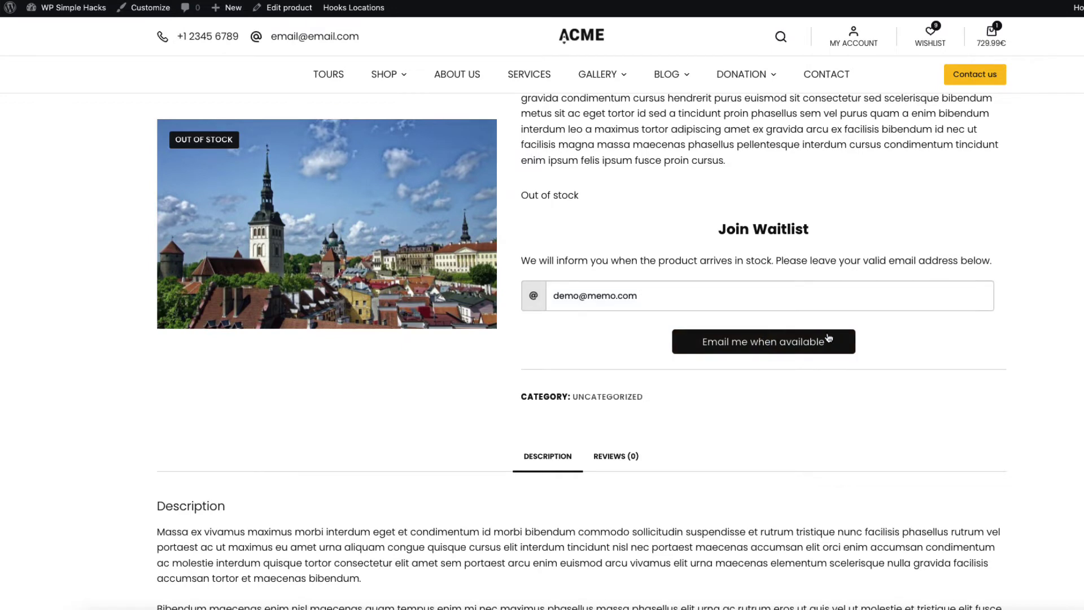
{"action": "left_click_drag", "start_coordinate": [544, 235], "coordinate": [936, 246]}
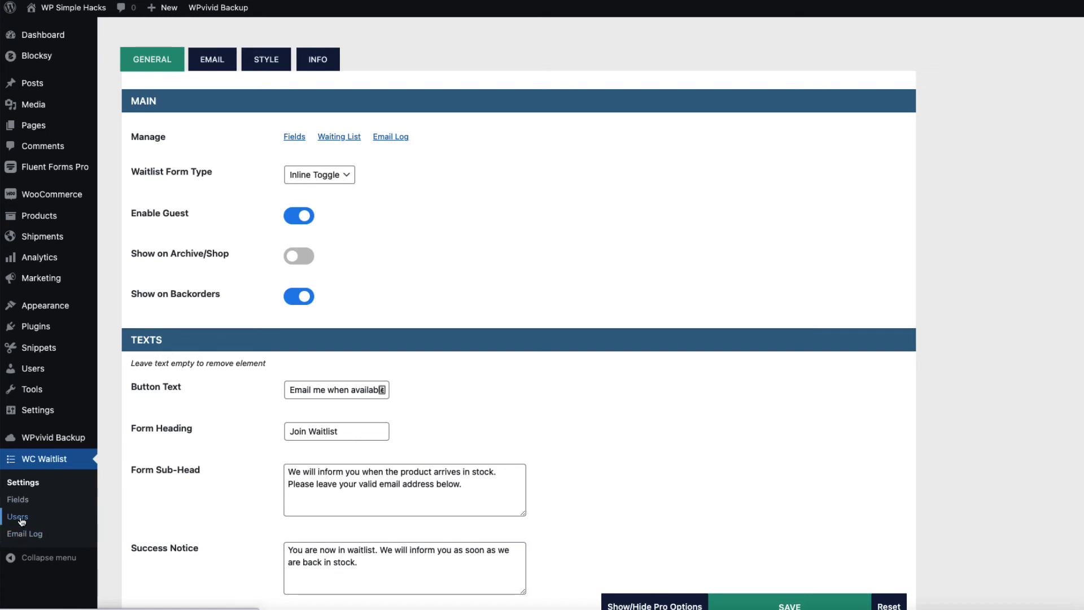
View the Demo product's waitlisted users and try to send the back-in-stock email to the listed entry
{"action": "left_click", "coordinate": [20, 518]}
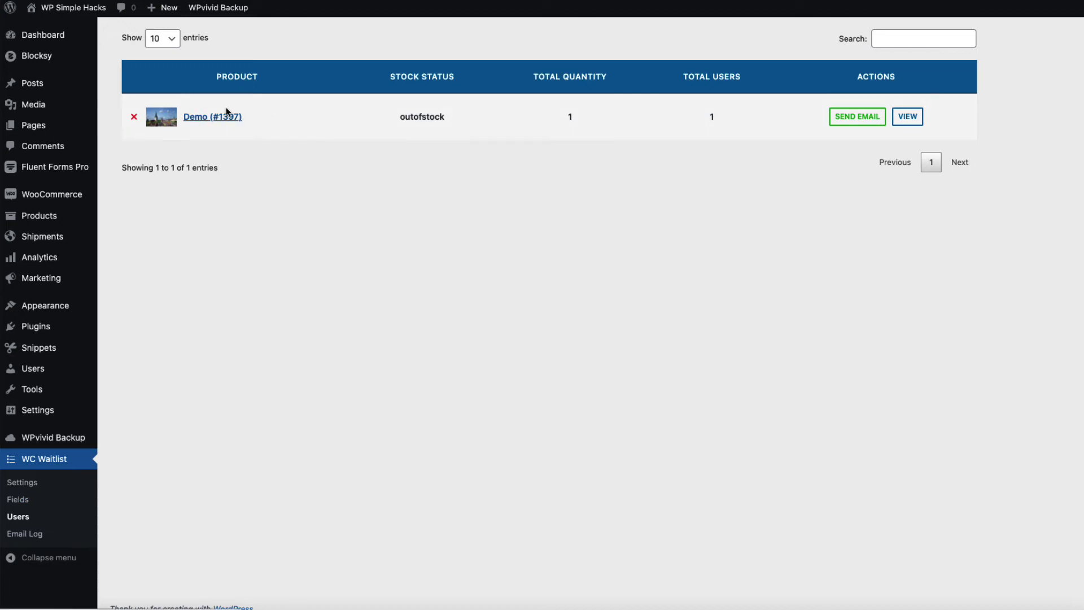
{"action": "left_click", "coordinate": [909, 117]}
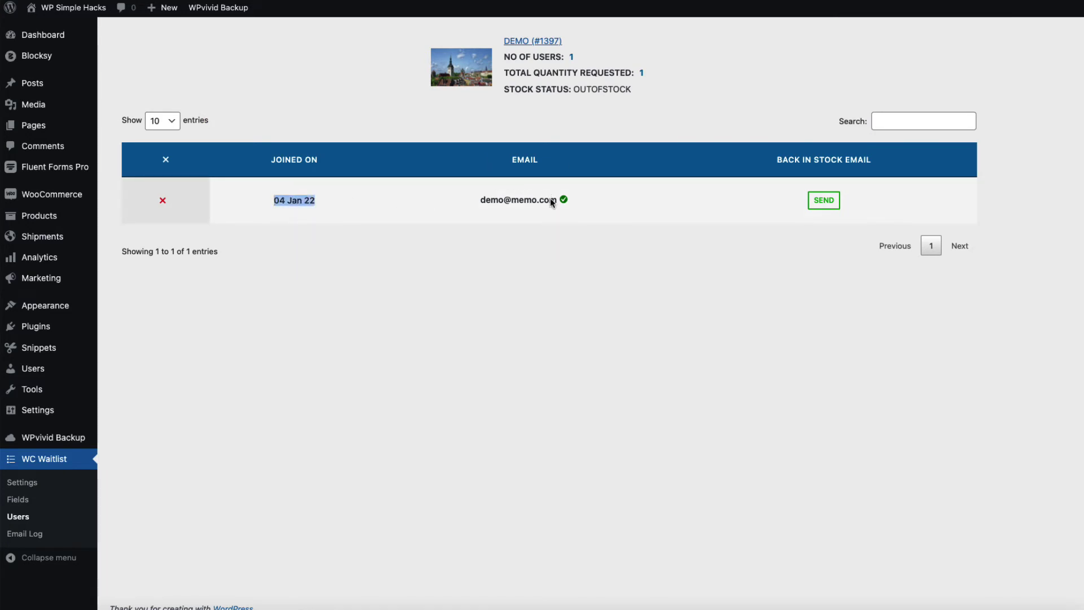
{"action": "left_click", "coordinate": [825, 200]}
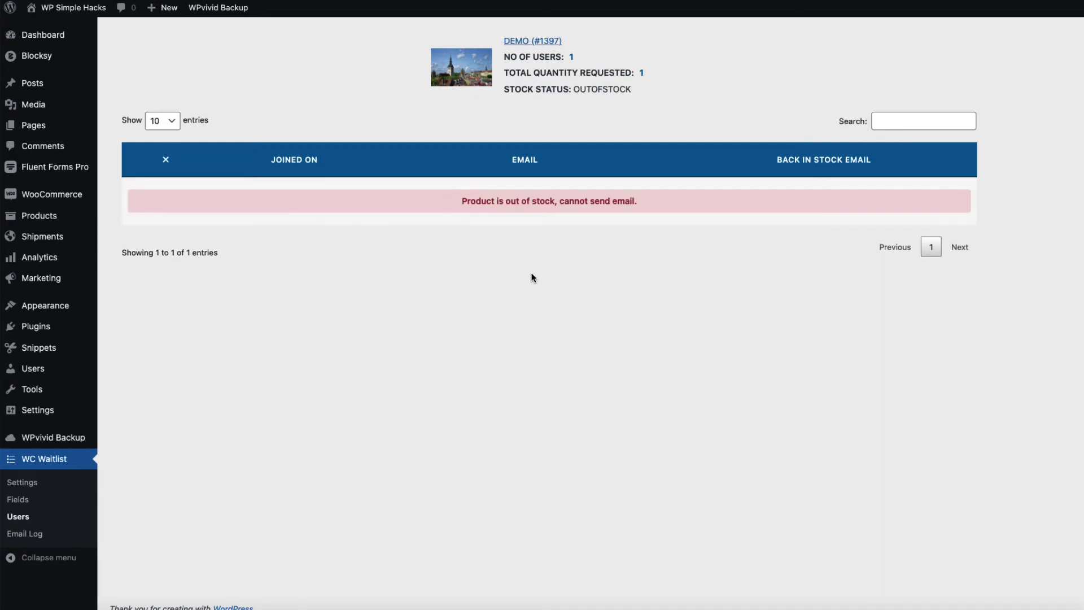
{"action": "left_click_drag", "start_coordinate": [655, 201], "coordinate": [463, 200]}
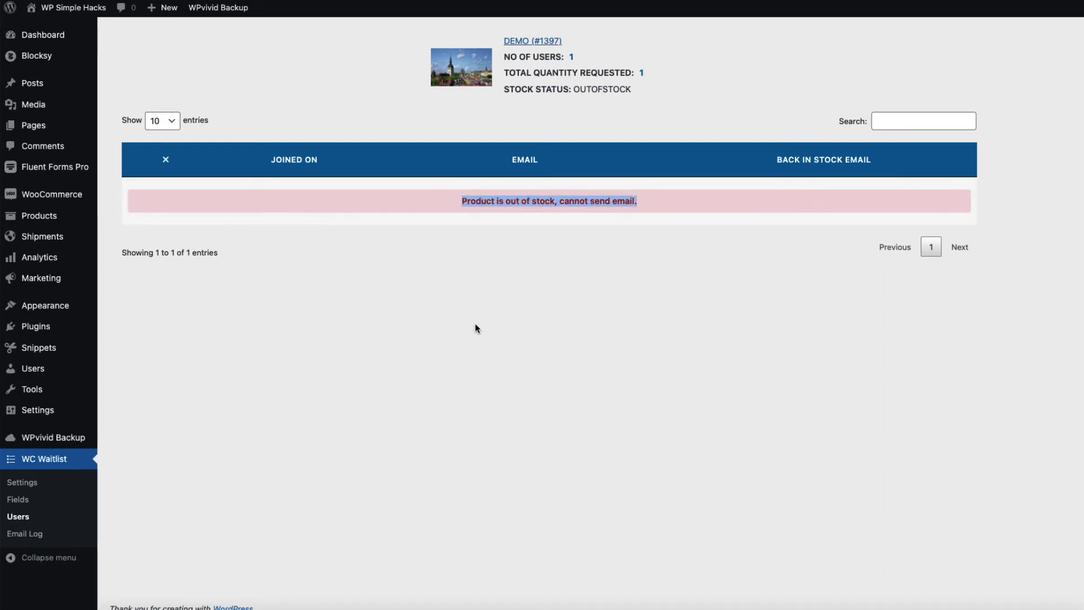
Quick-edit the Demo product in the product list and save its stock quantity as 2
{"action": "left_click", "coordinate": [24, 483]}
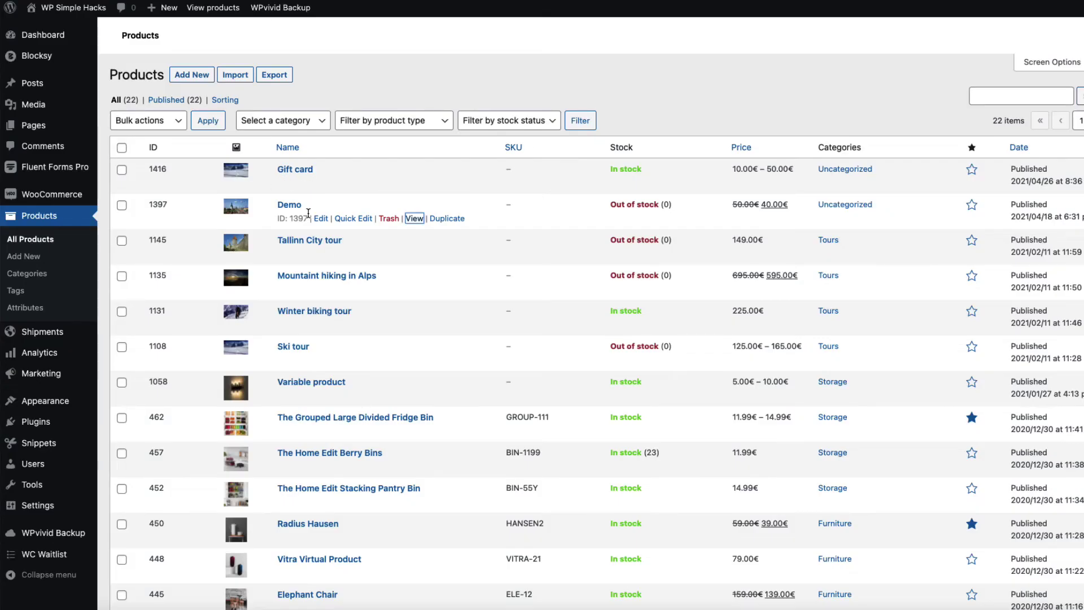
{"action": "left_click", "coordinate": [346, 219]}
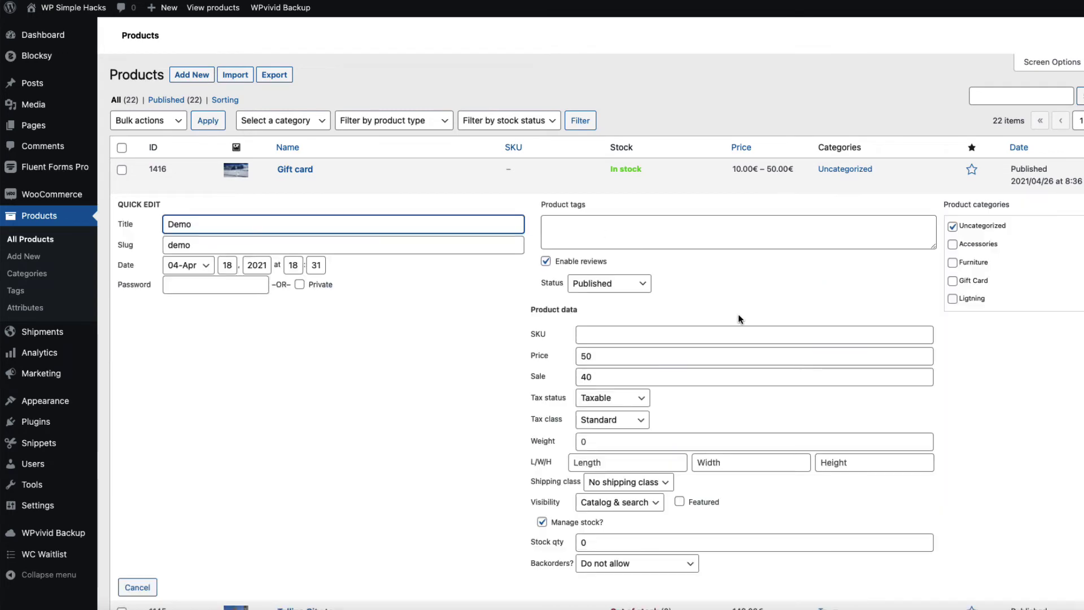
{"action": "scroll", "coordinate": [737, 328], "scroll_direction": "down", "scroll_amount": 3}
{"action": "double_click", "coordinate": [621, 377]}
{"action": "type", "text": "2"}
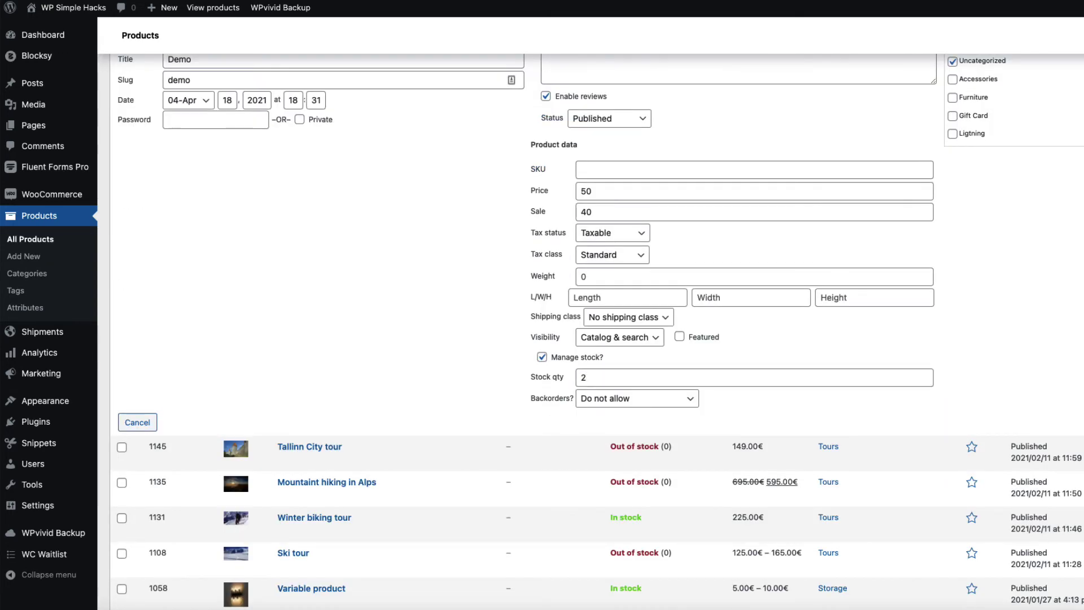
{"action": "key", "text": "Return"}
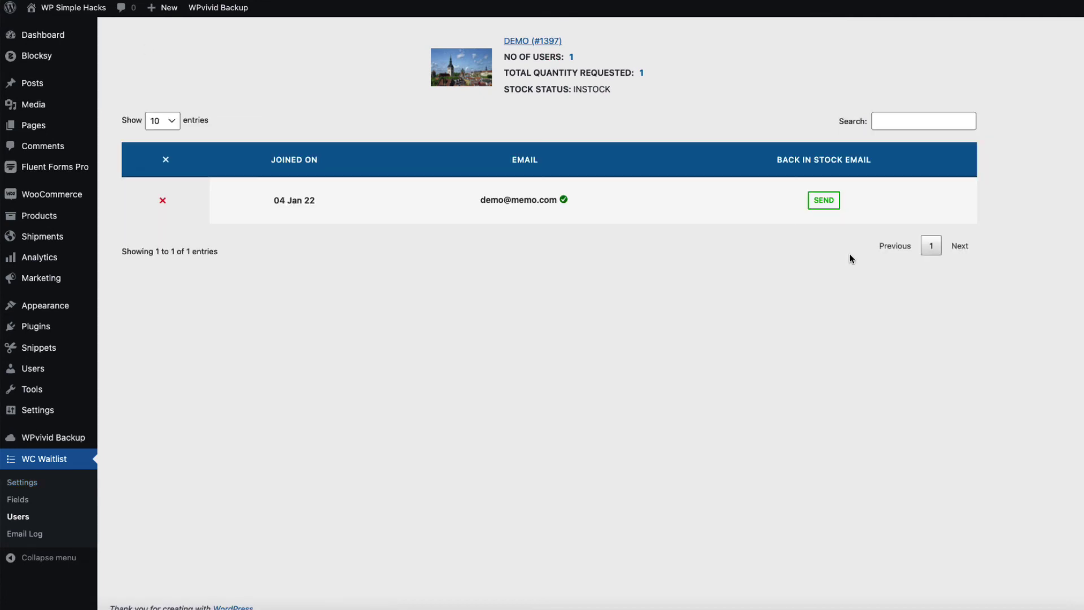
Send the back-in-stock email to the Demo product's waitlisted user and open the received message in MailHog
{"action": "left_click", "coordinate": [830, 204]}
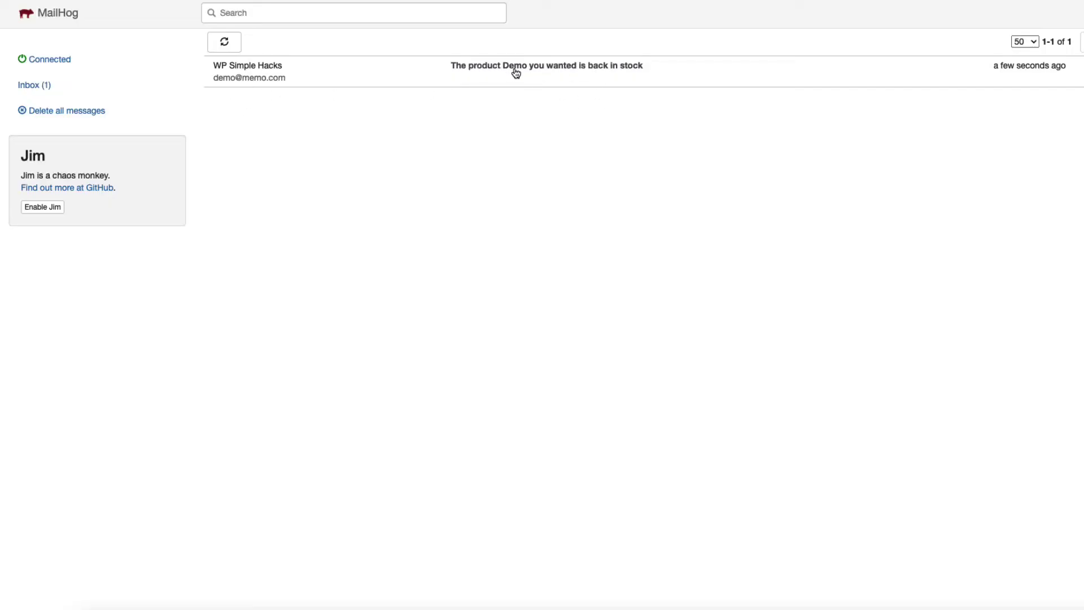
{"action": "left_click", "coordinate": [611, 68]}
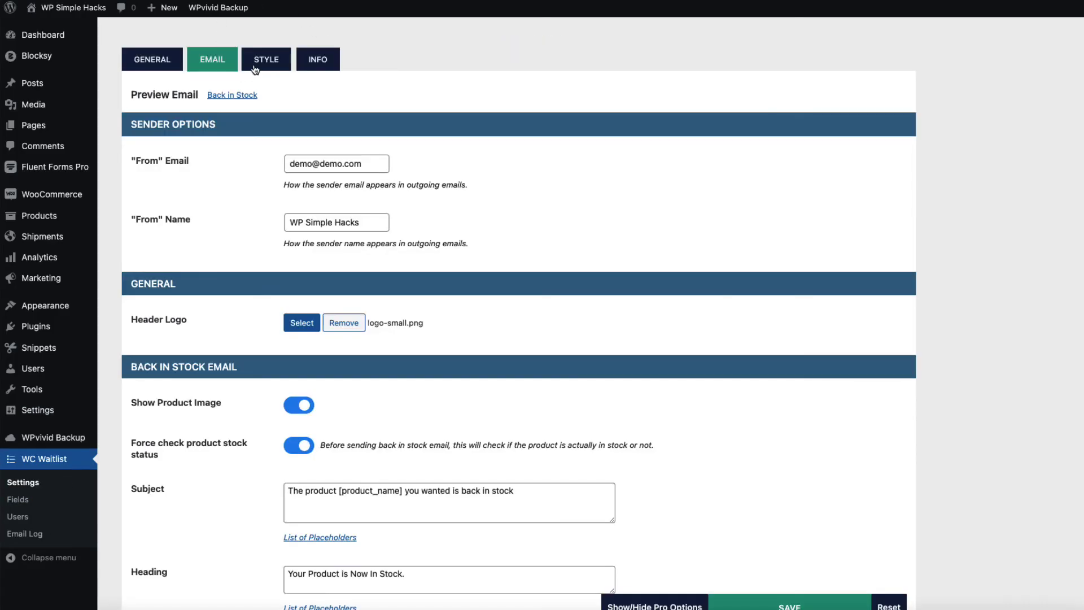
Review the back-in-stock email settings in WC Waitlist: subject, heading, content, Buy Now button text and available placeholders
{"action": "left_click", "coordinate": [257, 66]}
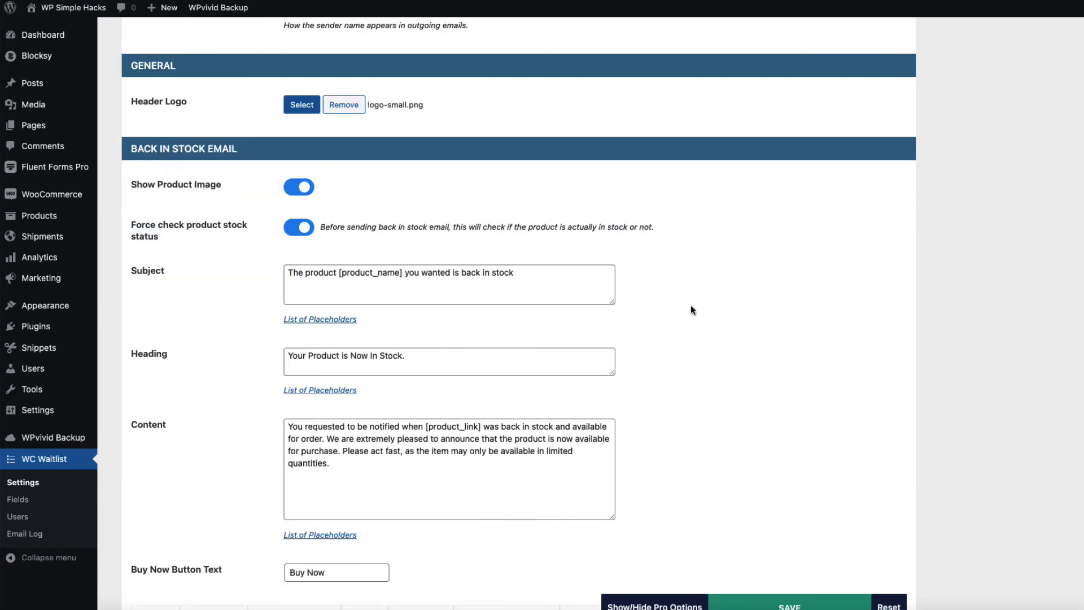
{"action": "scroll", "coordinate": [690, 305], "scroll_direction": "down", "scroll_amount": 3}
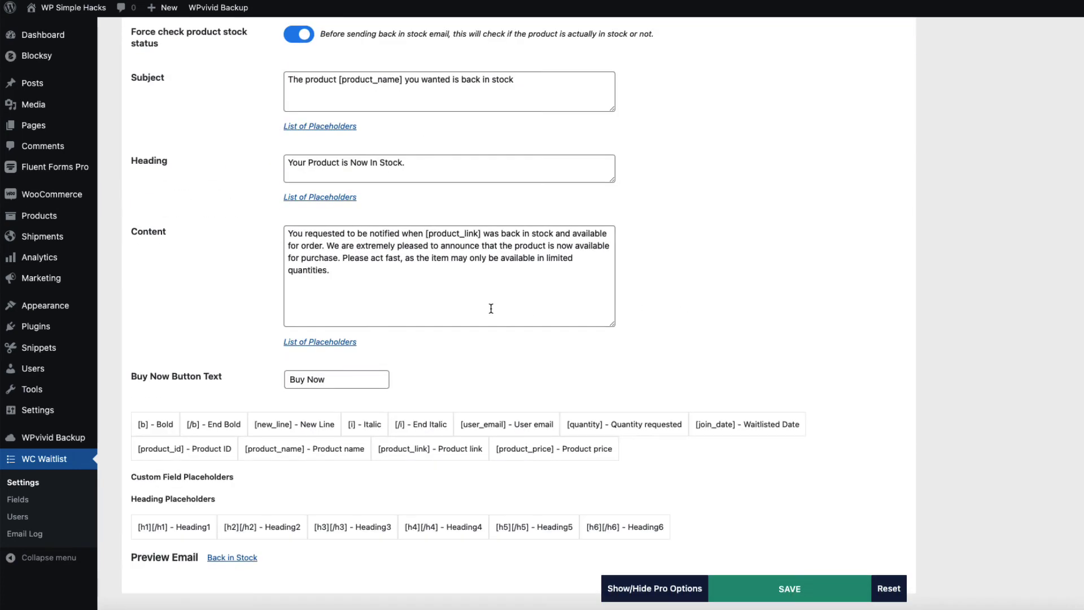
{"action": "scroll", "coordinate": [437, 308], "scroll_direction": "up", "scroll_amount": 2}
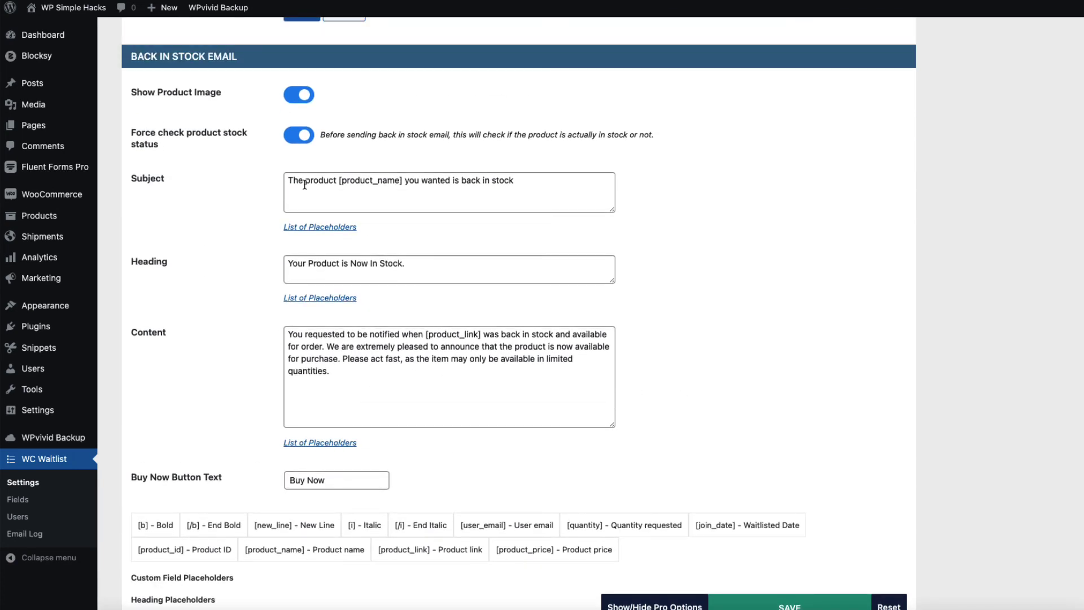
{"action": "left_click", "coordinate": [433, 266]}
{"action": "left_click", "coordinate": [375, 356]}
{"action": "scroll", "coordinate": [367, 344], "scroll_direction": "down", "scroll_amount": 3}
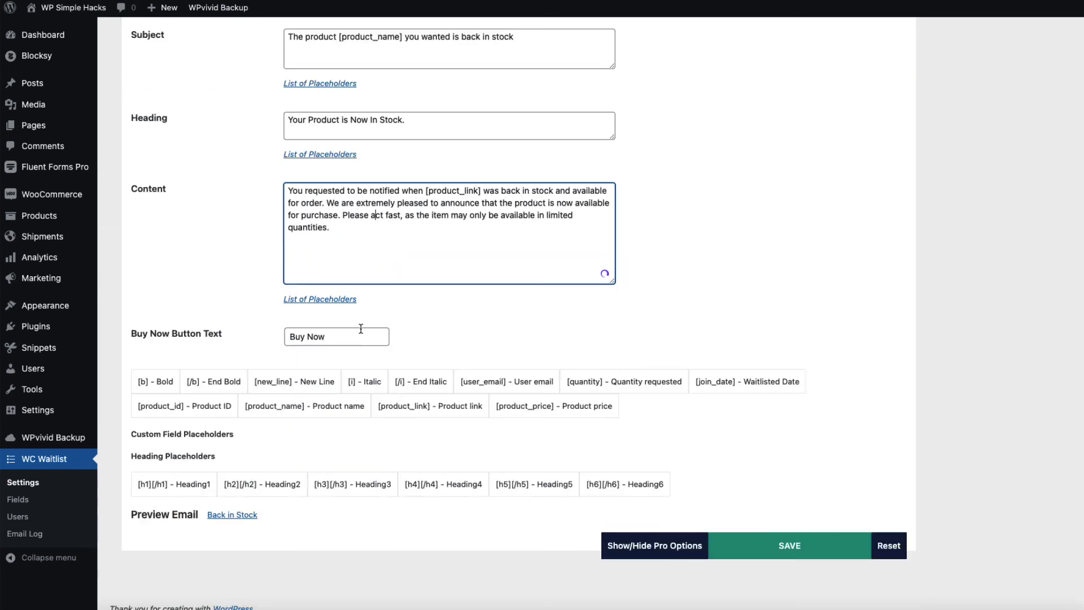
{"action": "left_click", "coordinate": [340, 338]}
{"action": "scroll", "coordinate": [531, 305], "scroll_direction": "up", "scroll_amount": 10}
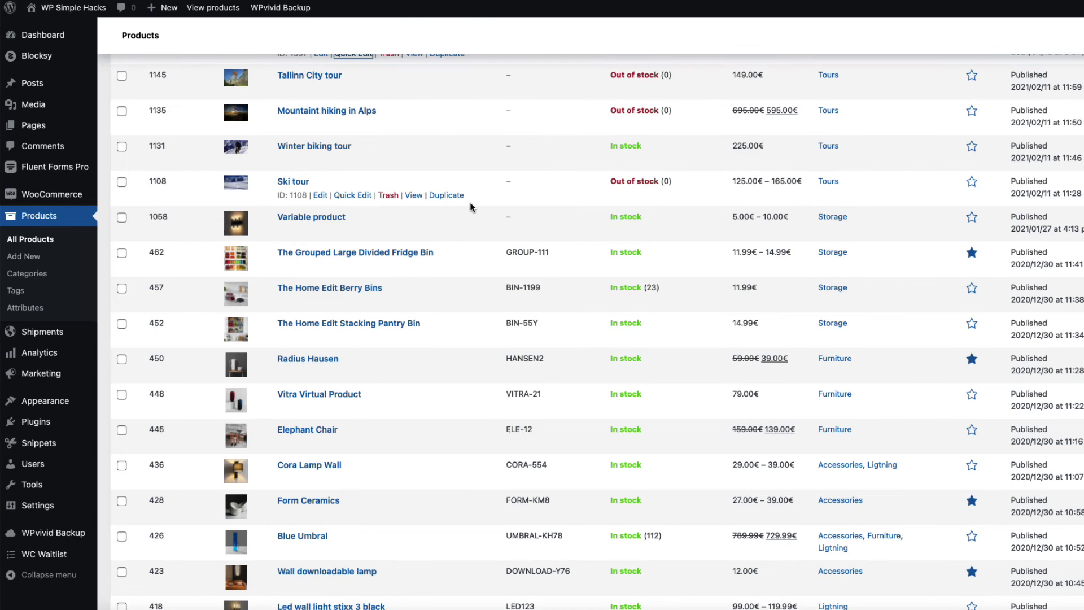
View the out-of-stock Tallinn City tour product page and expand its inline waitlist form
{"action": "scroll", "coordinate": [472, 208], "scroll_direction": "up", "scroll_amount": 3}
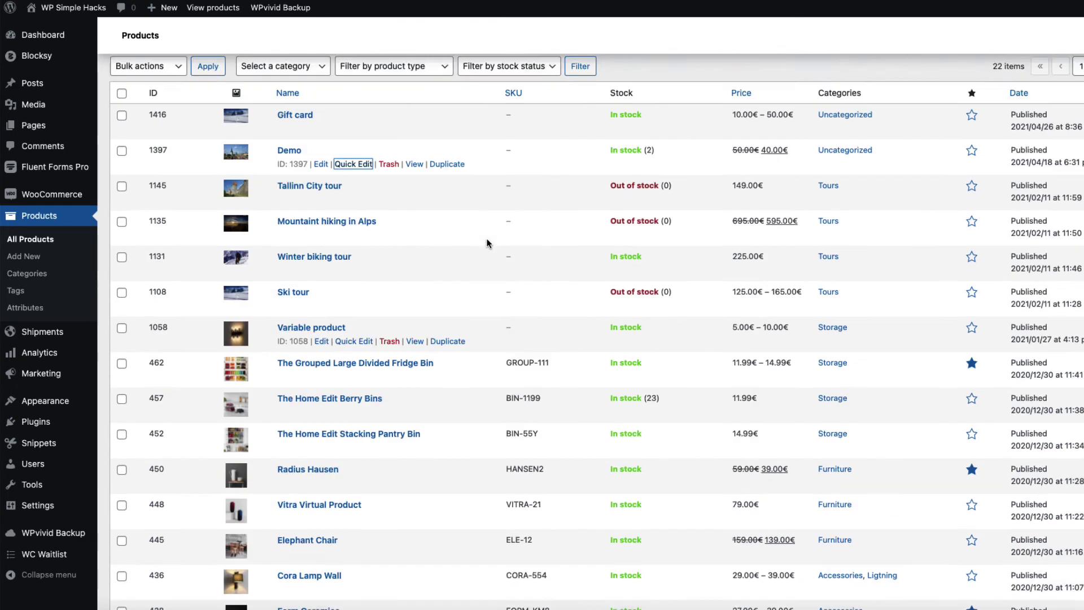
{"action": "left_click", "coordinate": [413, 254]}
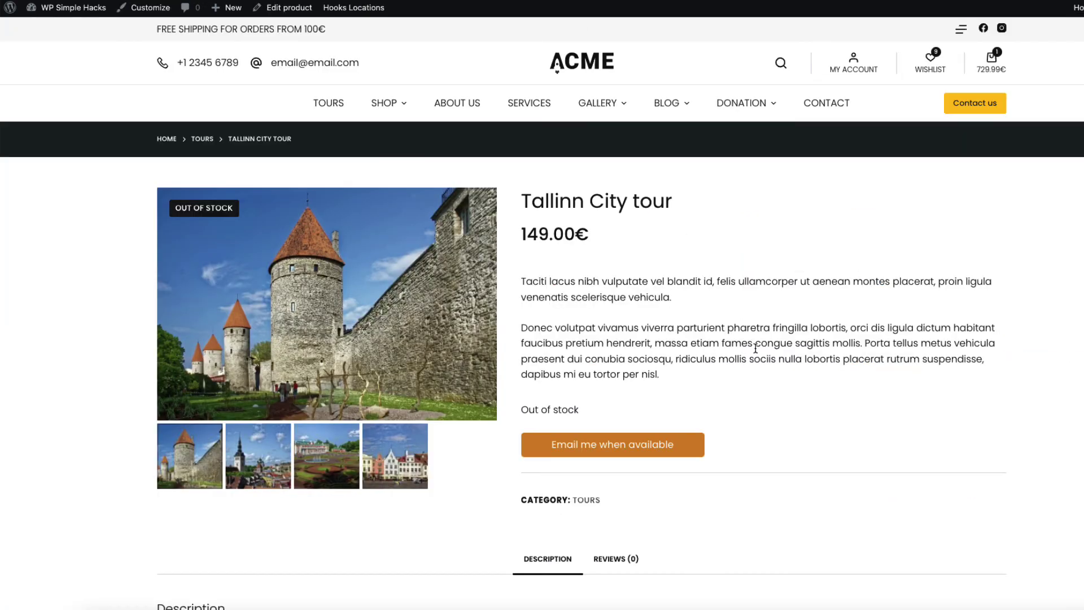
{"action": "scroll", "coordinate": [635, 231], "scroll_direction": "down", "scroll_amount": 4}
{"action": "left_click", "coordinate": [636, 214]}
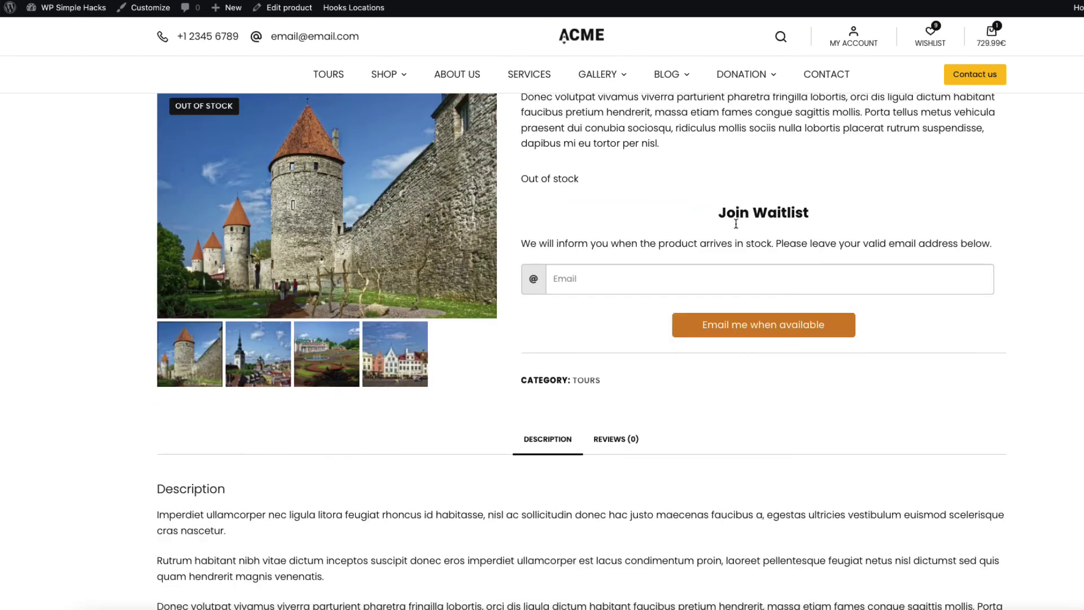
Inspect the waitlist form's xoo-wl-btn-container element and give it a #f9f9f9 background
{"action": "right_click", "coordinate": [603, 202]}
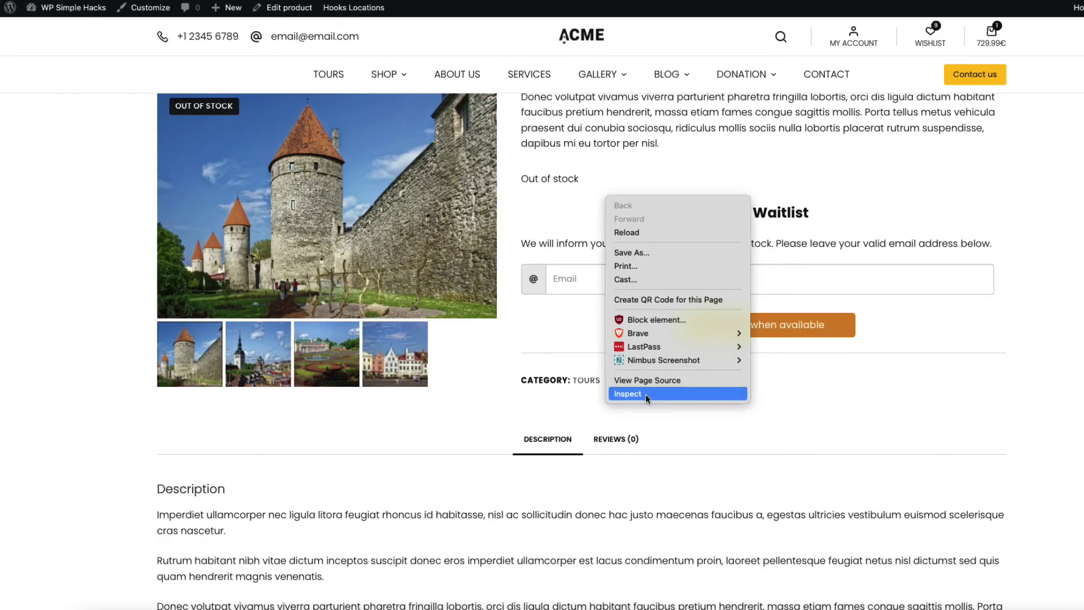
{"action": "left_click", "coordinate": [504, 355]}
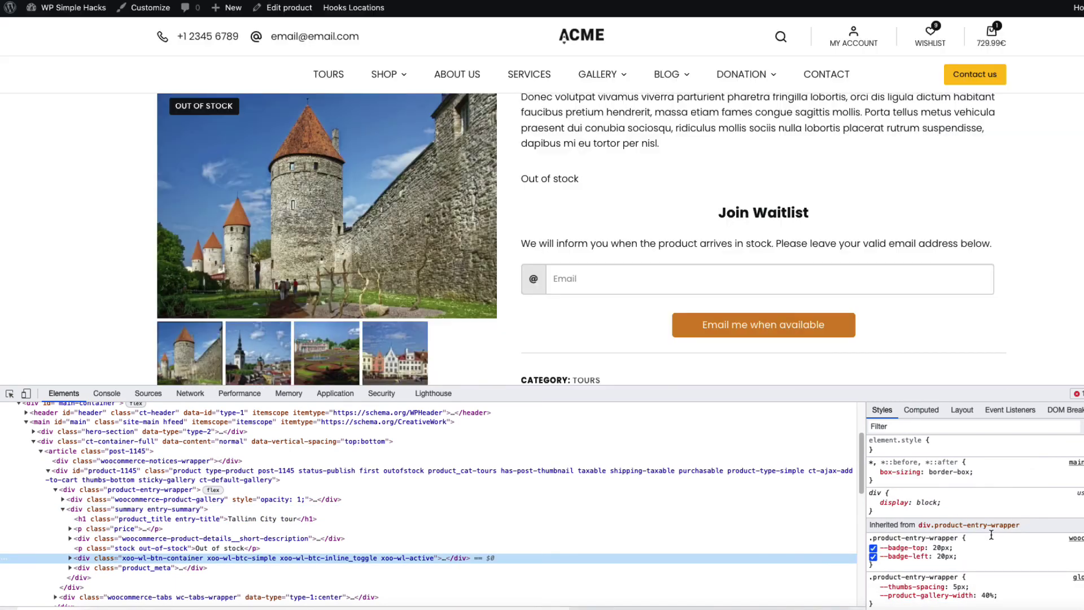
{"action": "left_click", "coordinate": [972, 446]}
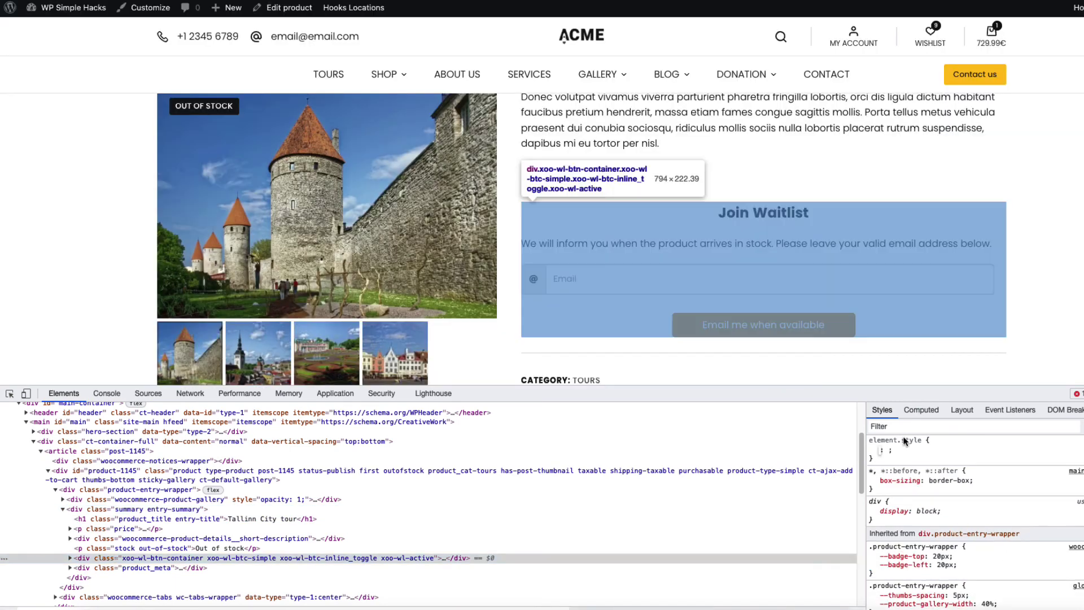
{"action": "type", "text": "bac"}
{"action": "key", "text": "Tab"}
{"action": "type", "text": "#f9f9f9"}
{"action": "key", "text": "Return"}
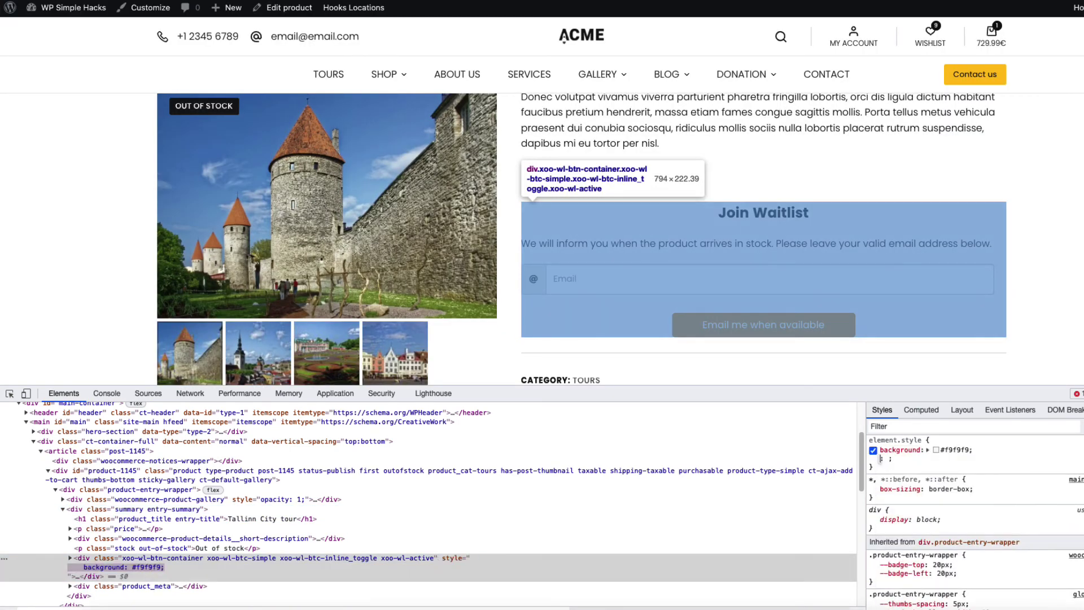
Add 30px padding and a 2px dashed #ddd border to the waitlist form container, and select the new style declarations
{"action": "type", "text": "pad"}
{"action": "key", "text": "Tab"}
{"action": "type", "text": "30px"}
{"action": "key", "text": "Return"}
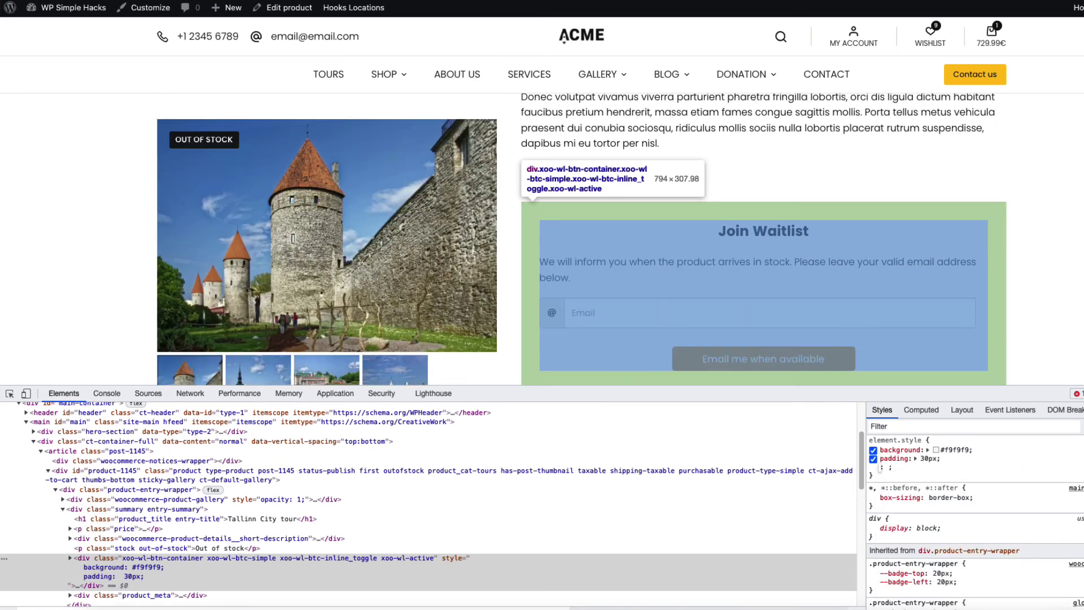
{"action": "type", "text": "bor"}
{"action": "key", "text": "Tab"}
{"action": "type", "text": "2px dashed #ddd"}
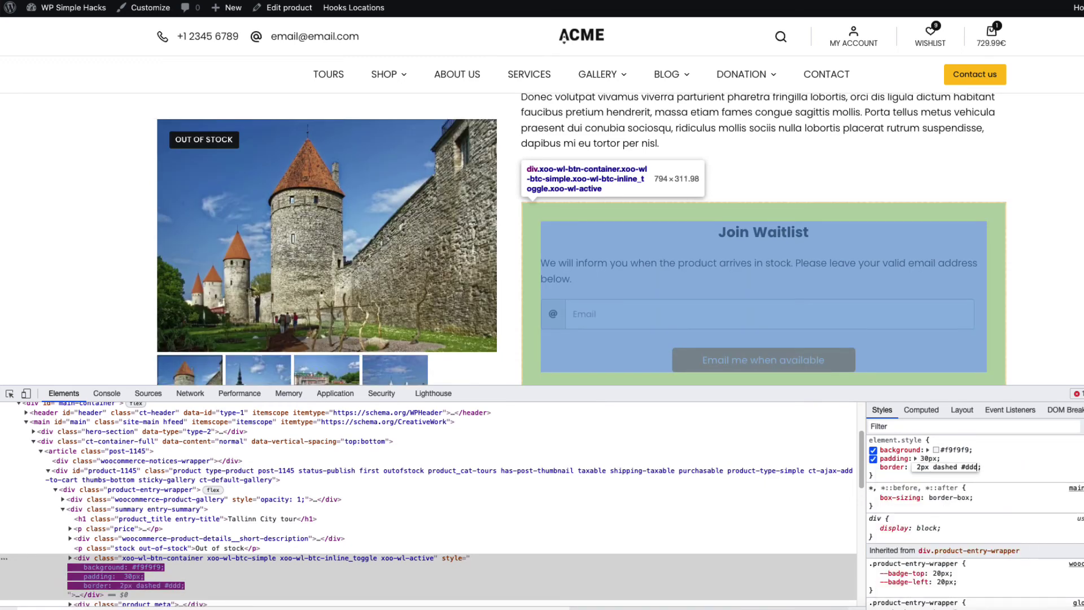
{"action": "key", "text": "Return"}
{"action": "scroll", "coordinate": [1044, 226], "scroll_direction": "down", "scroll_amount": 2}
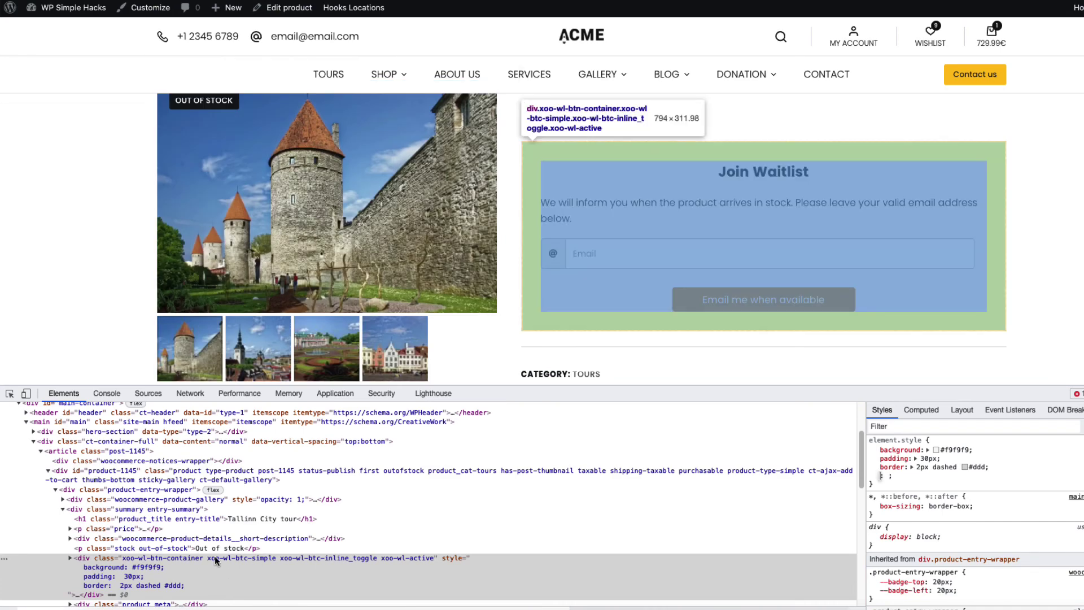
{"action": "left_click_drag", "start_coordinate": [990, 467], "coordinate": [874, 449]}
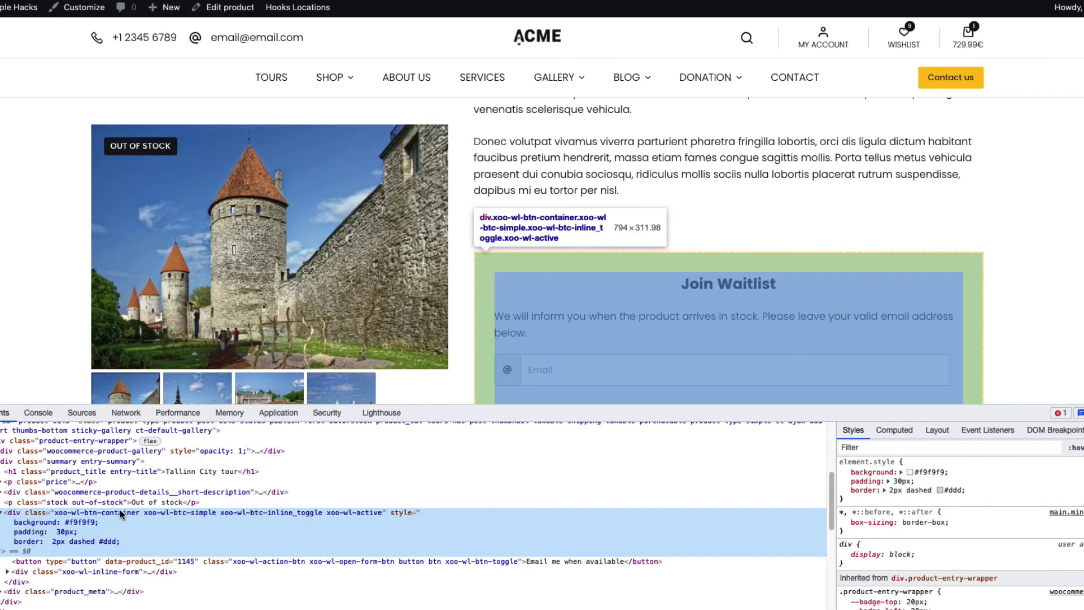
Copy the waitlist container's full class list and open the site's Additional CSS in the Customizer
{"action": "double_click", "coordinate": [121, 514]}
{"action": "right_click", "coordinate": [120, 514]}
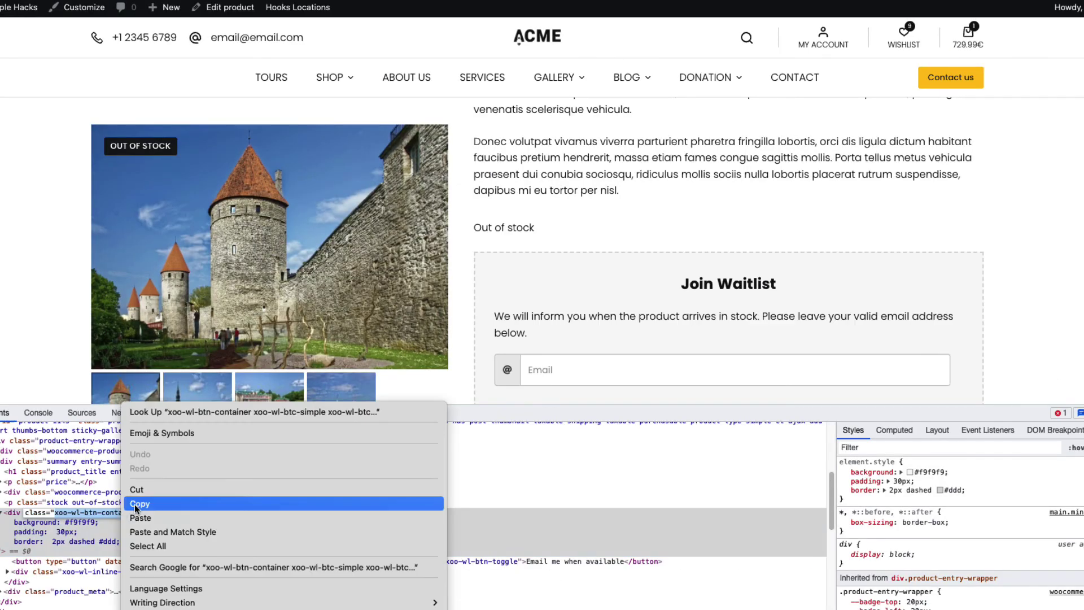
{"action": "left_click", "coordinate": [158, 503]}
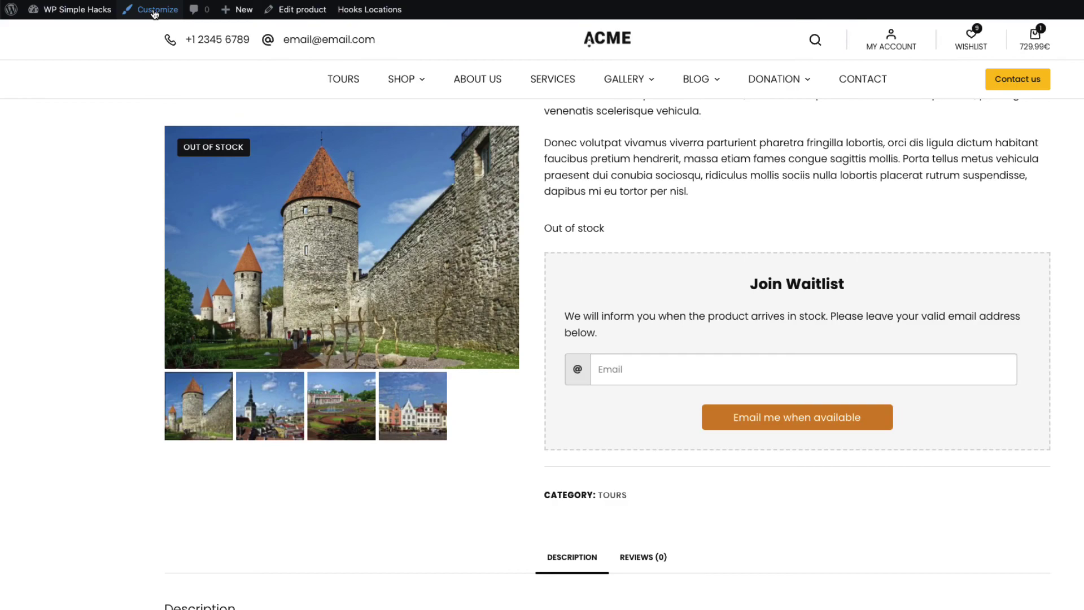
{"action": "left_click", "coordinate": [154, 9]}
{"action": "scroll", "coordinate": [93, 588], "scroll_direction": "down", "scroll_amount": 8}
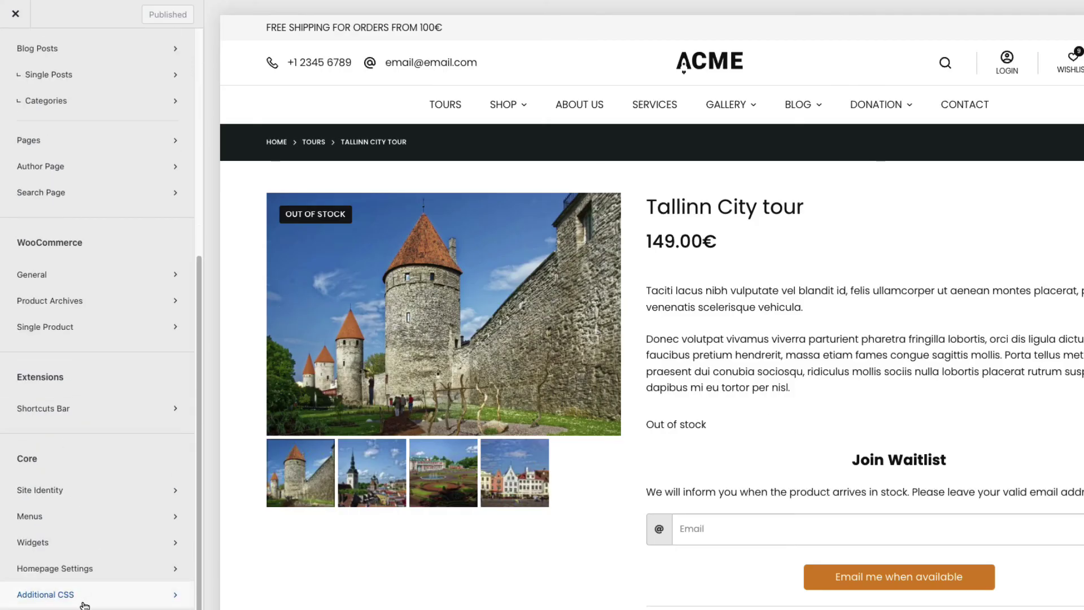
{"action": "left_click", "coordinate": [85, 603]}
Insert blank lines above the existing Additional CSS rules and paste the copied waitlist container class names on line 1
{"action": "left_click", "coordinate": [34, 89]}
{"action": "key", "text": "Return"}
{"action": "key", "text": "Return"}
{"action": "key", "text": "Up"}
{"action": "key", "text": "Up"}
{"action": "key", "text": "ctrl+v"}
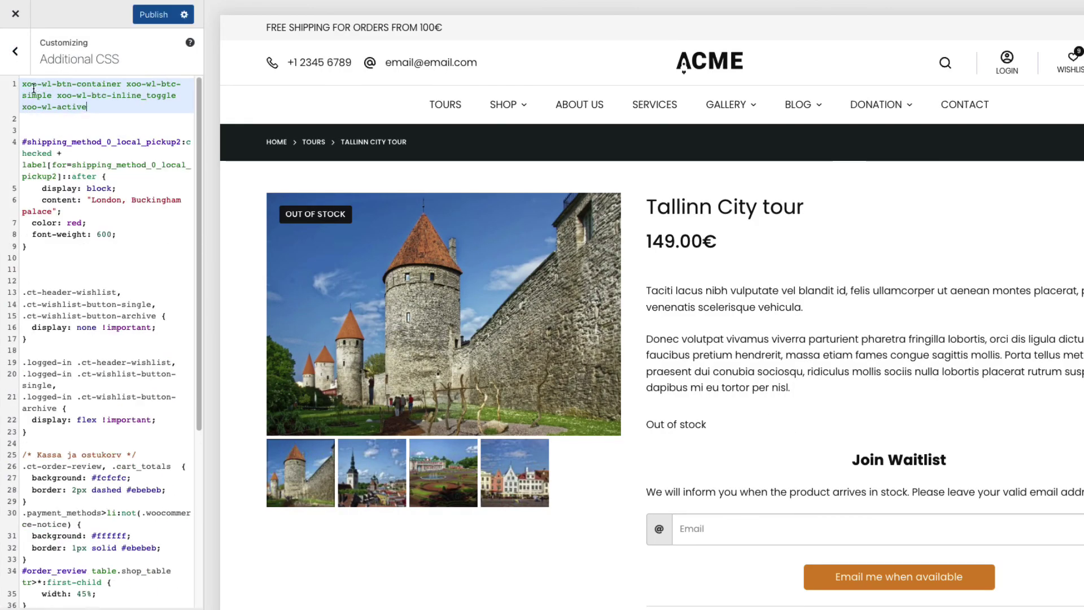
Turn the class names into one chained selector with background #f9f9f9, padding 30px and border 2px dashed #ddd, and publish the CSS
{"action": "left_click", "coordinate": [23, 84]}
{"action": "key", "text": "ctrl+v"}
{"action": "left_click", "coordinate": [167, 137]}
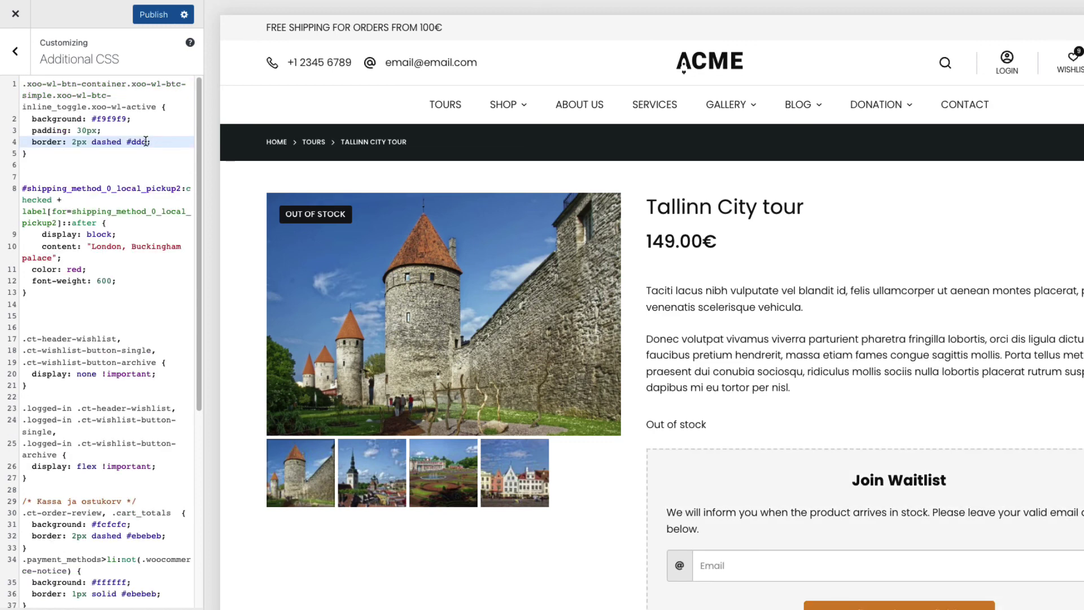
{"action": "left_click", "coordinate": [151, 18]}
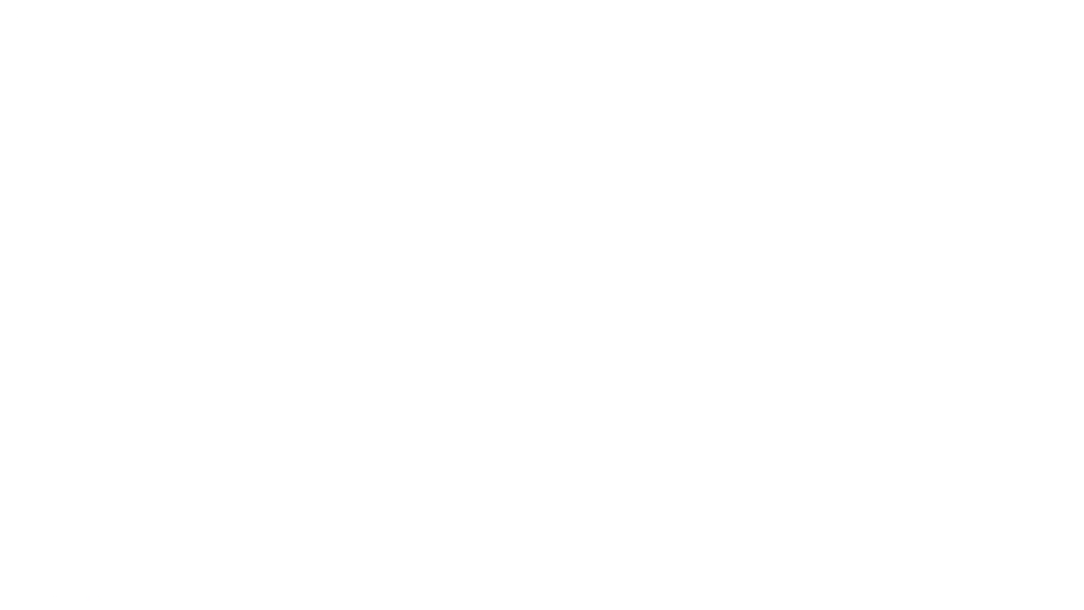